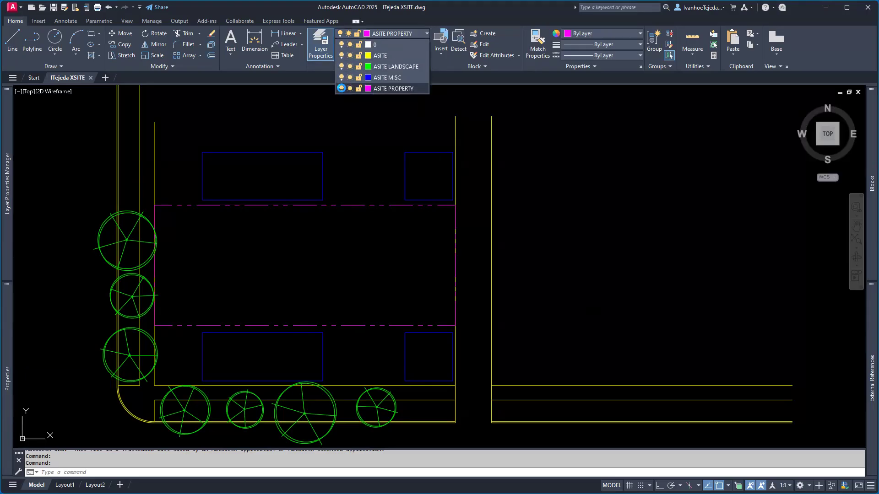
# Turn off the ASITE PROPERTY layer even though it is current, plus the ASITE MISC and ASITE LANDSCAPE layers.
pyautogui.click(342, 88)
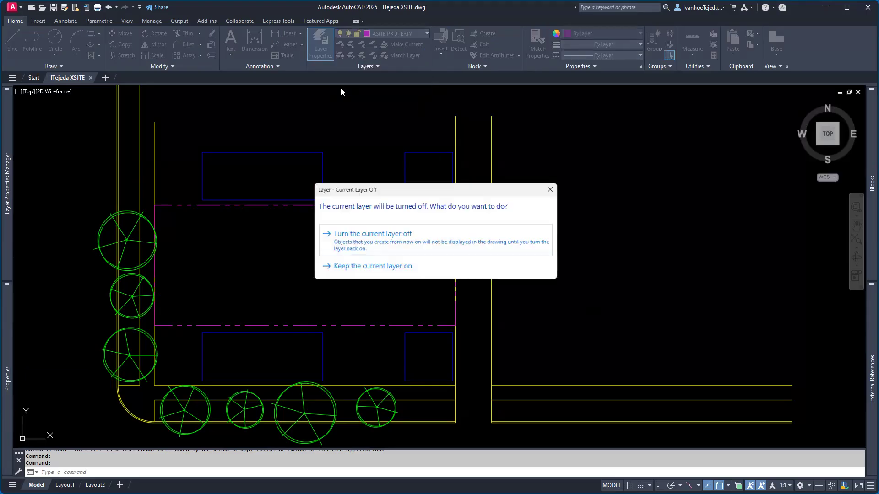
pyautogui.click(362, 235)
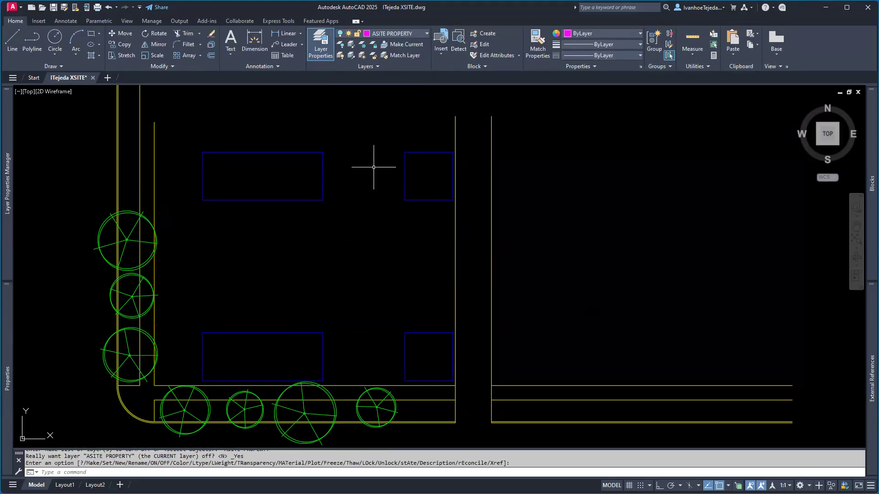
pyautogui.click(385, 34)
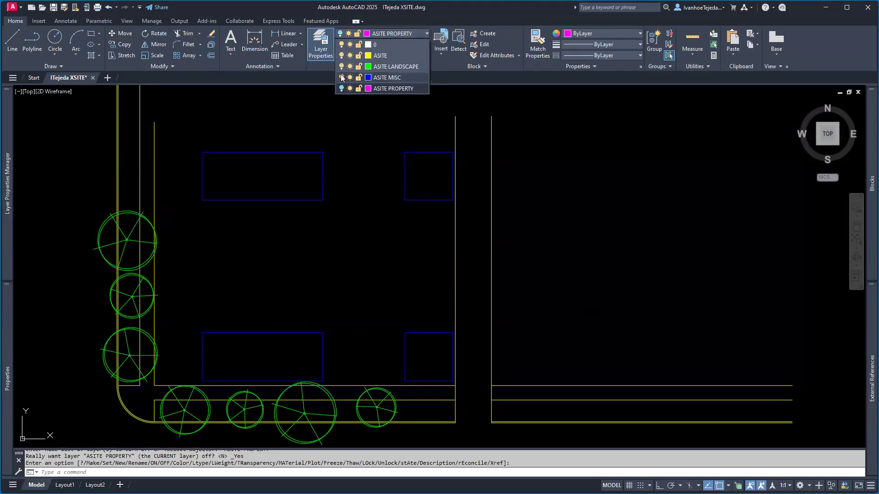
pyautogui.click(342, 78)
pyautogui.click(341, 67)
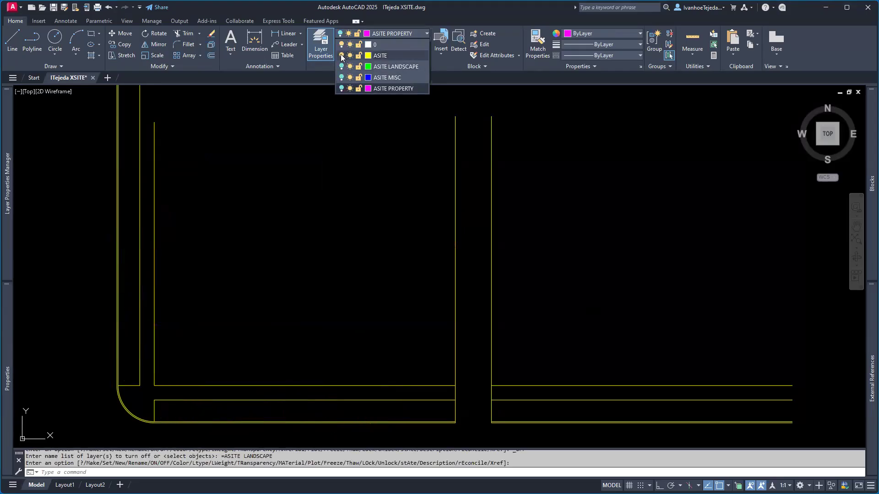
# Turn the ASITE LANDSCAPE, ASITE MISC and ASITE PROPERTY layers back on, keeping the current layer on.
pyautogui.click(342, 66)
pyautogui.click(342, 78)
pyautogui.click(341, 86)
pyautogui.click(341, 86)
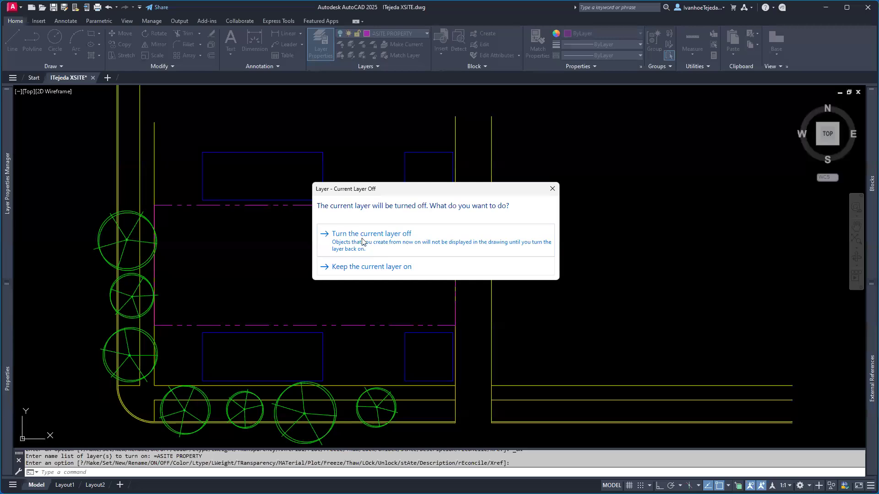
pyautogui.click(363, 268)
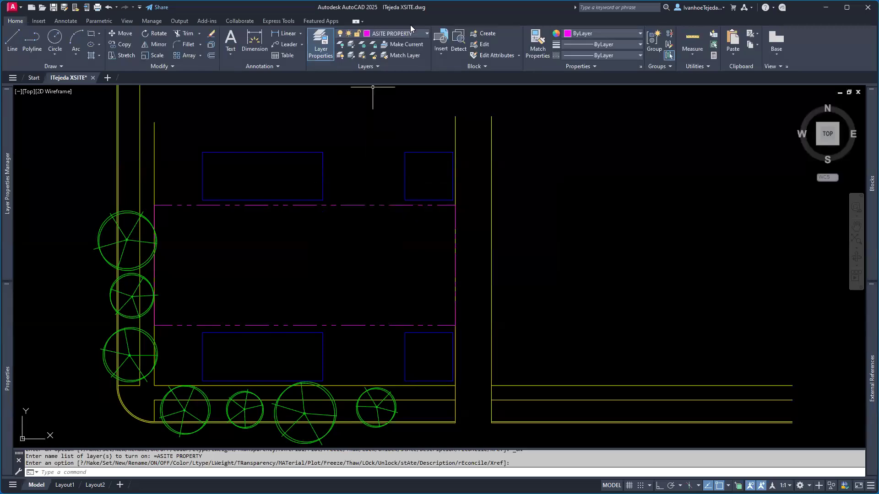
pyautogui.click(410, 34)
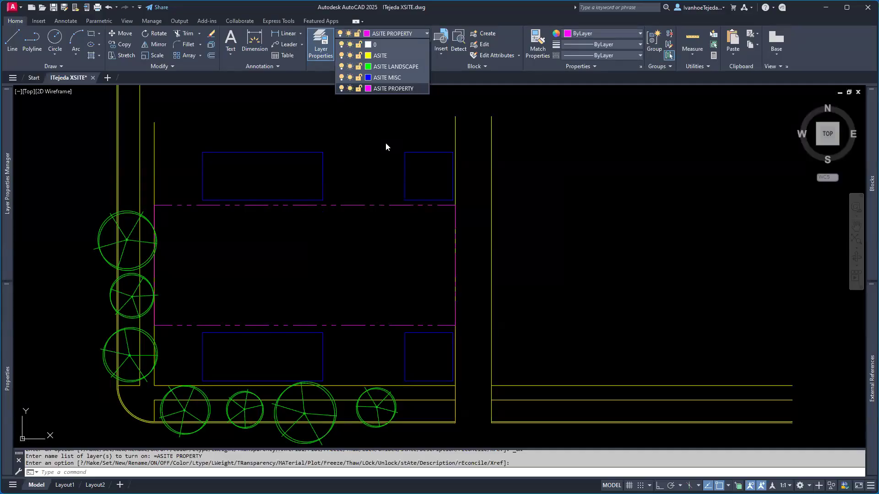
pyautogui.click(377, 155)
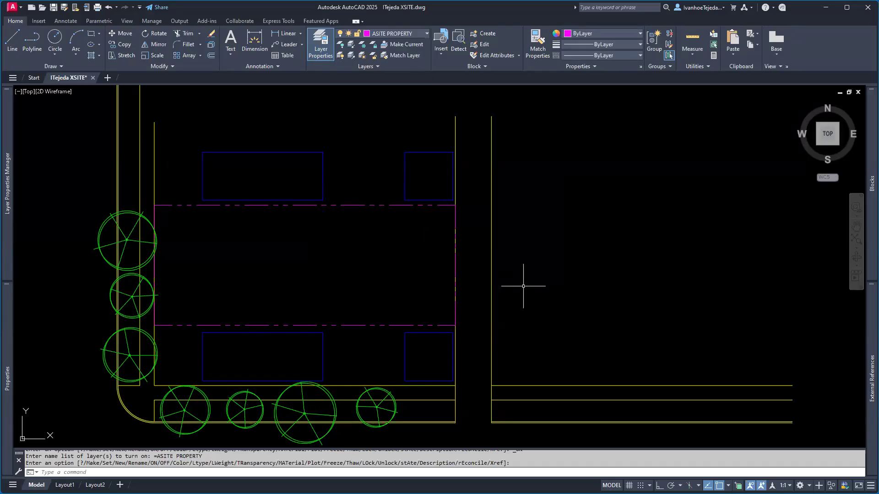
# Copy the first tree of the row along the lower street to an empty spot far above and to the right of the site.
pyautogui.scroll(-6, 533, 290)
pyautogui.moveTo(508, 308); pyautogui.dragTo(391, 343, button='middle')
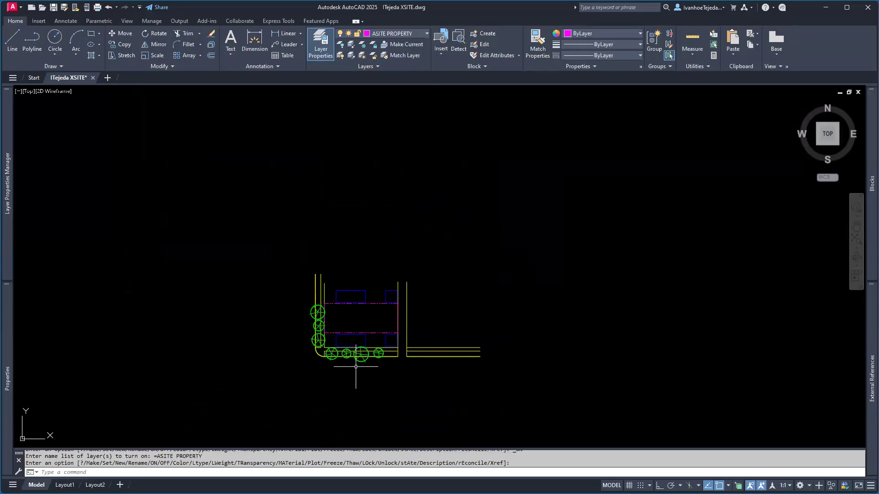
pyautogui.click(332, 353)
pyautogui.write('cond p')
pyautogui.press('Return')
pyautogui.click(332, 354)
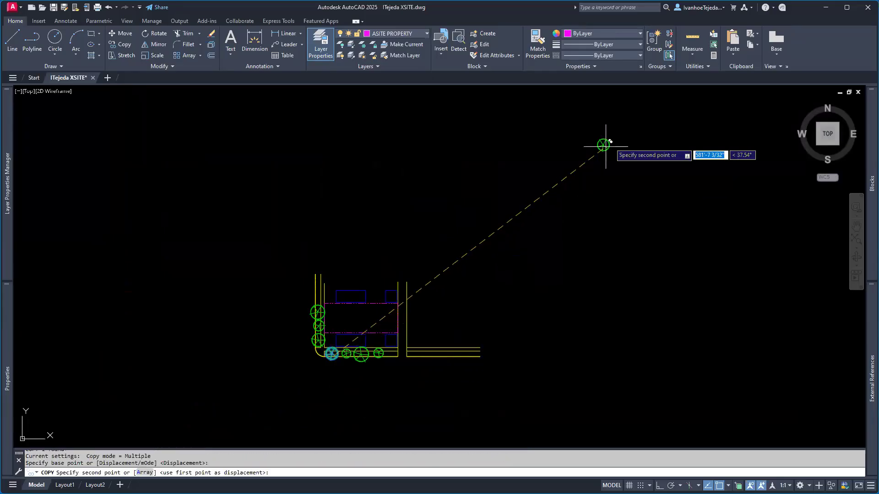
pyautogui.scroll(-2, 617, 174)
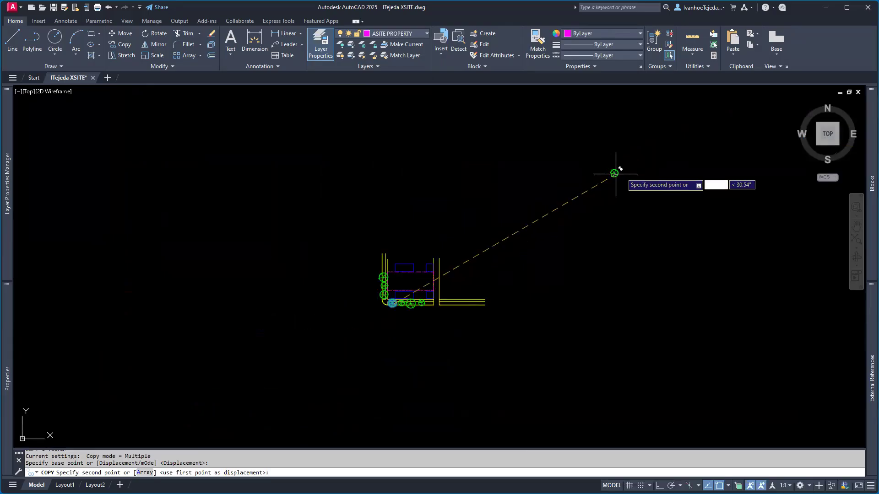
pyautogui.click(674, 131)
pyautogui.press('Escape')
pyautogui.press('Escape')
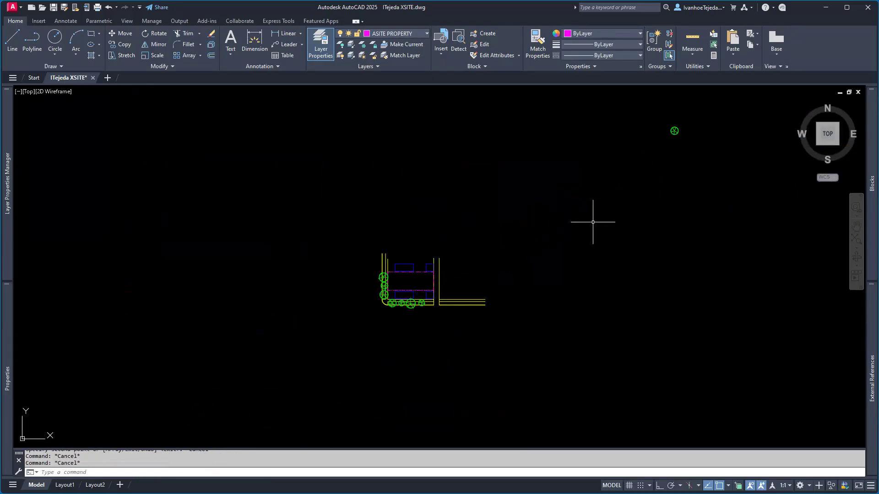
# Zoom to the drawing extents to view the site together with the distant tree copy.
pyautogui.write('z')
pyautogui.press('Return')
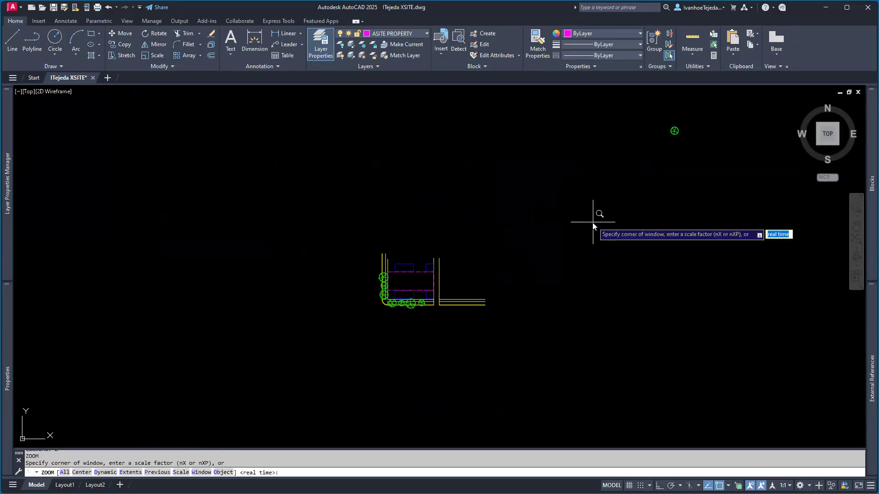
pyautogui.write('e')
pyautogui.press('Return')
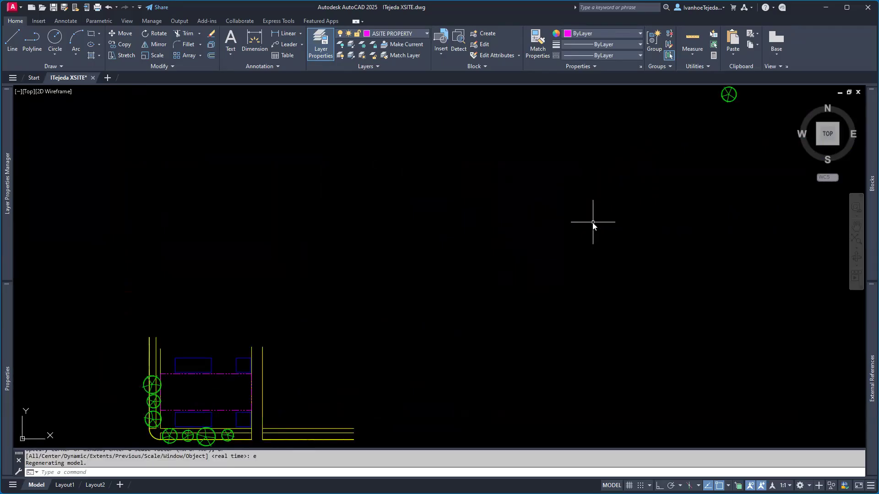
# Turn off the ASITE LANDSCAPE layer and zoom to the extents to check whether its hidden trees still count.
pyautogui.click(396, 33)
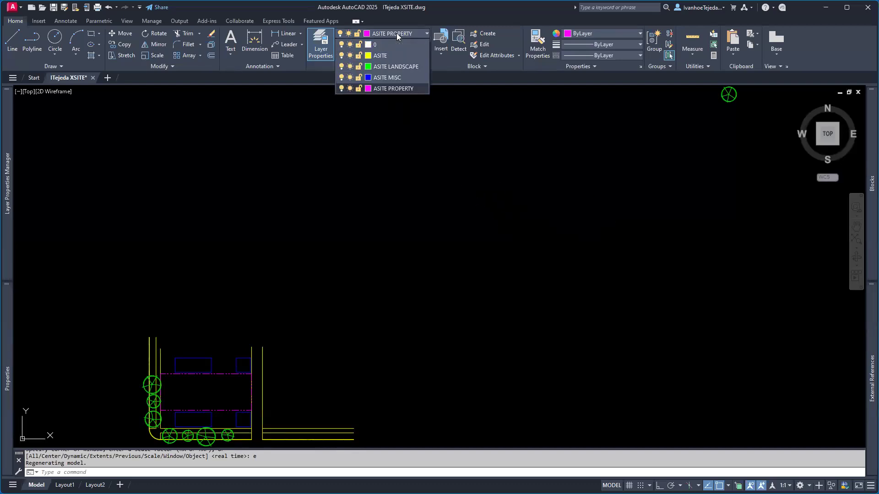
pyautogui.click(341, 66)
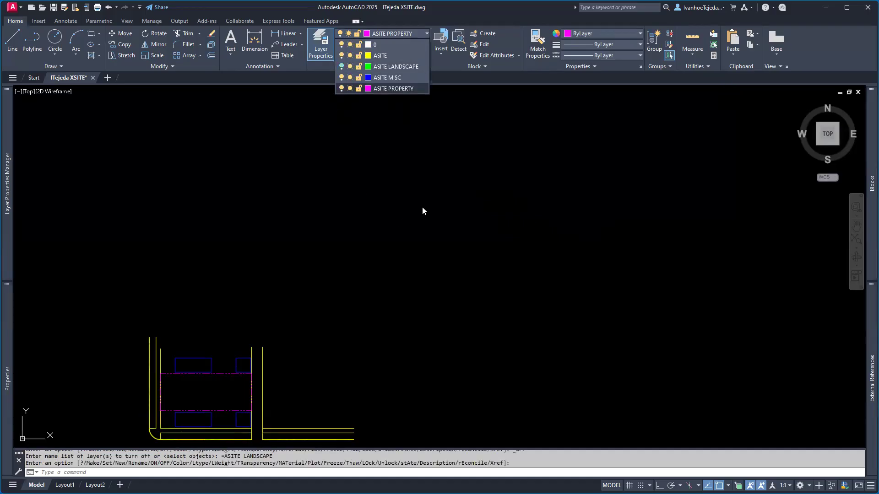
pyautogui.click(422, 208)
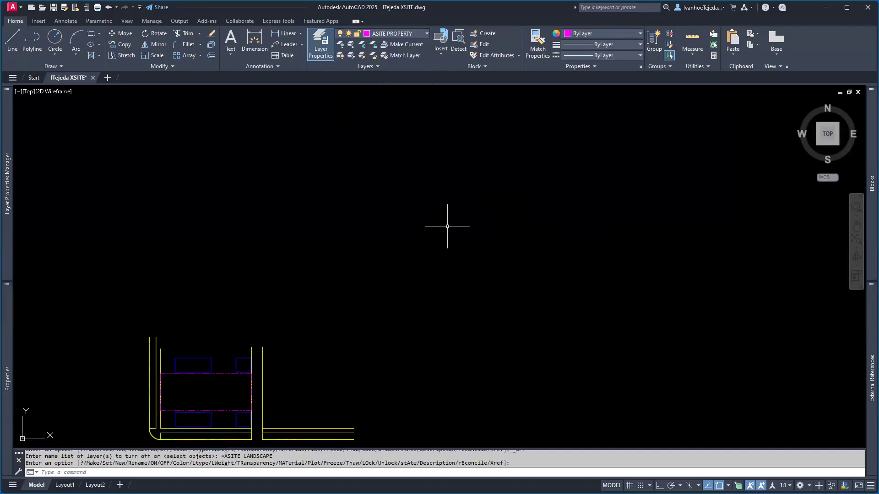
pyautogui.write('z')
pyautogui.press('Return')
pyautogui.press('Return')
pyautogui.write('e')
pyautogui.press('Return')
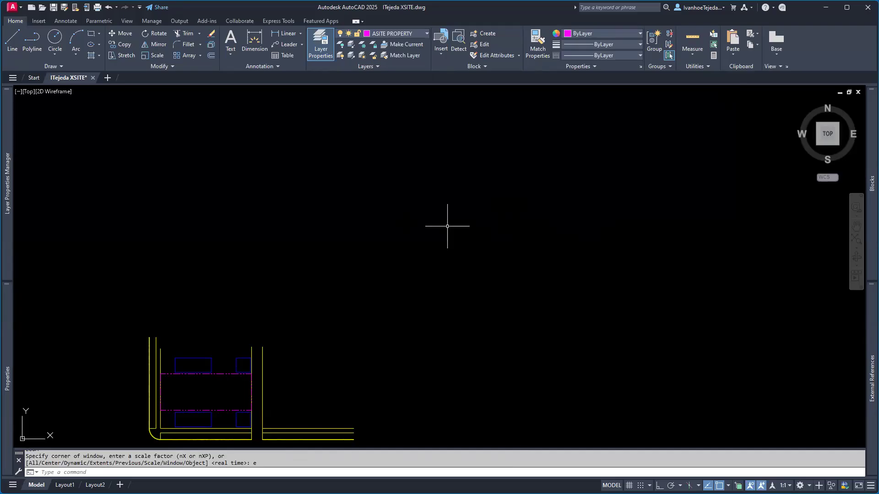
# Freeze the ASITE LANDSCAPE layer, turn it back on while frozen, and zoom to the drawing extents.
pyautogui.click(413, 35)
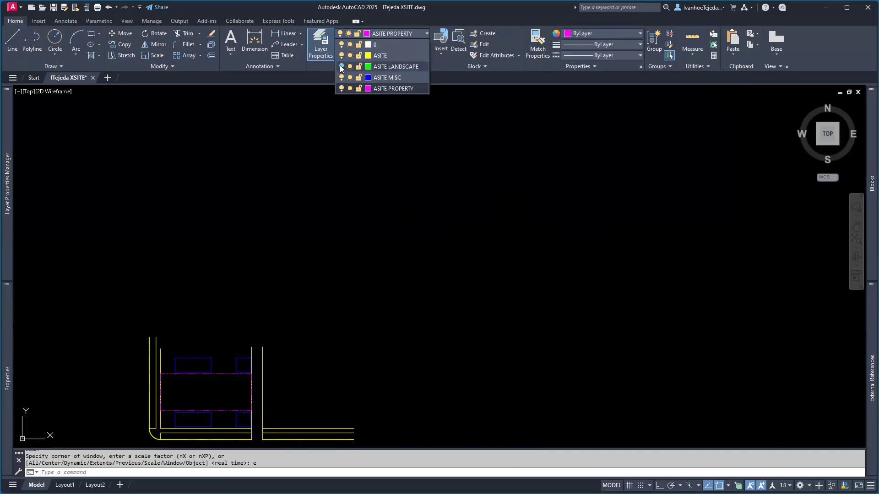
pyautogui.click(350, 67)
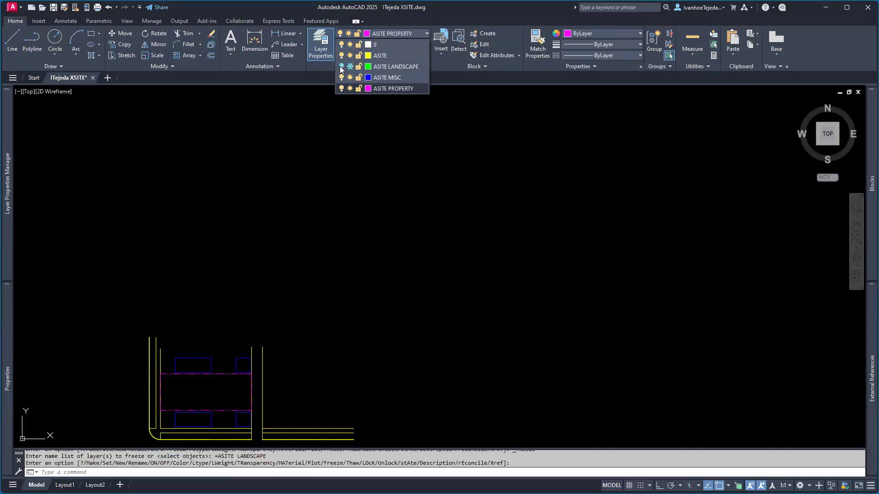
pyautogui.click(341, 67)
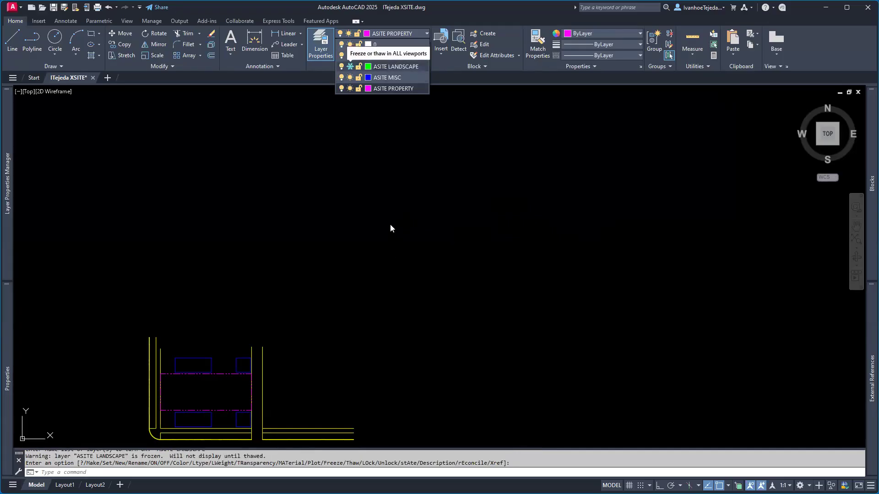
pyautogui.click(381, 263)
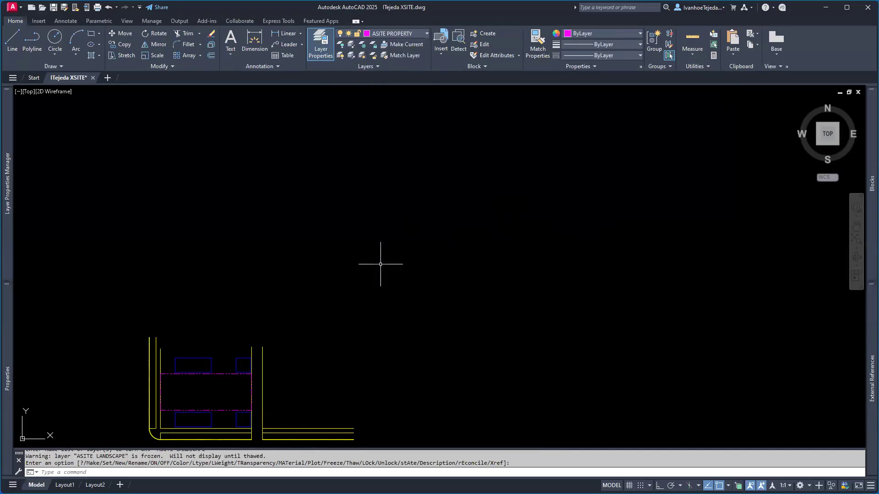
pyautogui.write('z')
pyautogui.press('Return')
pyautogui.write('e')
pyautogui.press('Return')
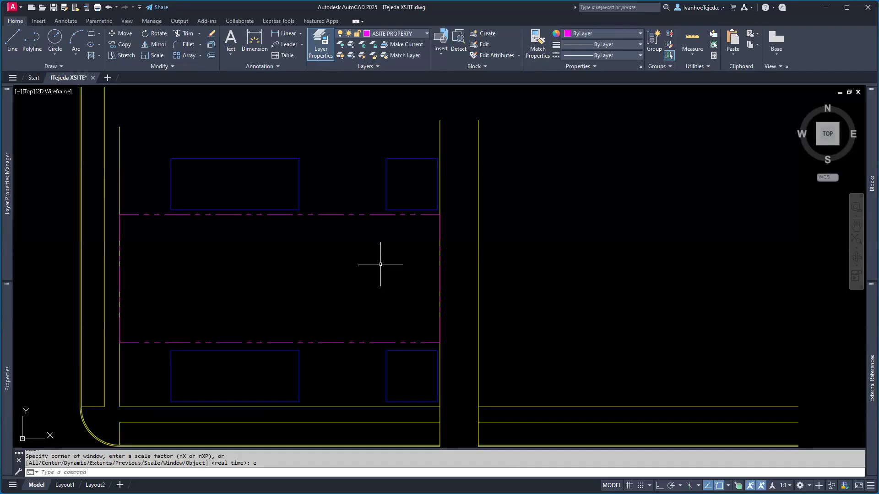
# Thaw the ASITE LANDSCAPE layer and zoom to the drawing extents with all trees included.
pyautogui.click(418, 33)
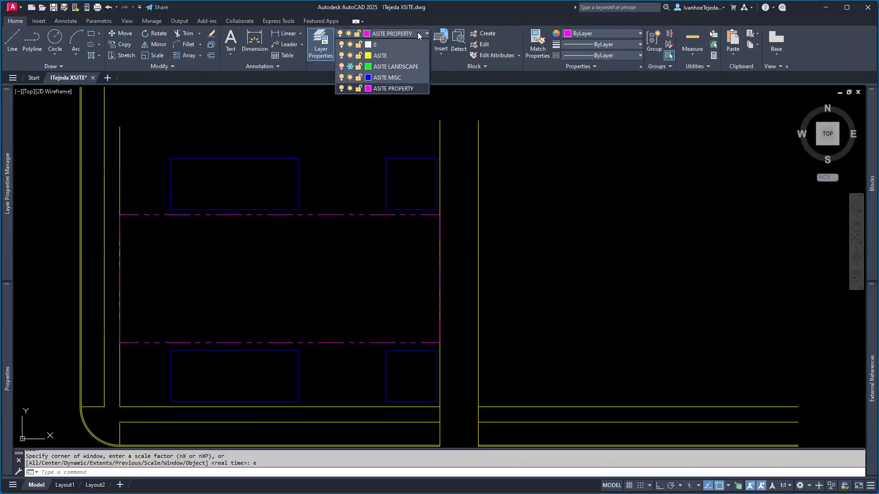
pyautogui.click(349, 66)
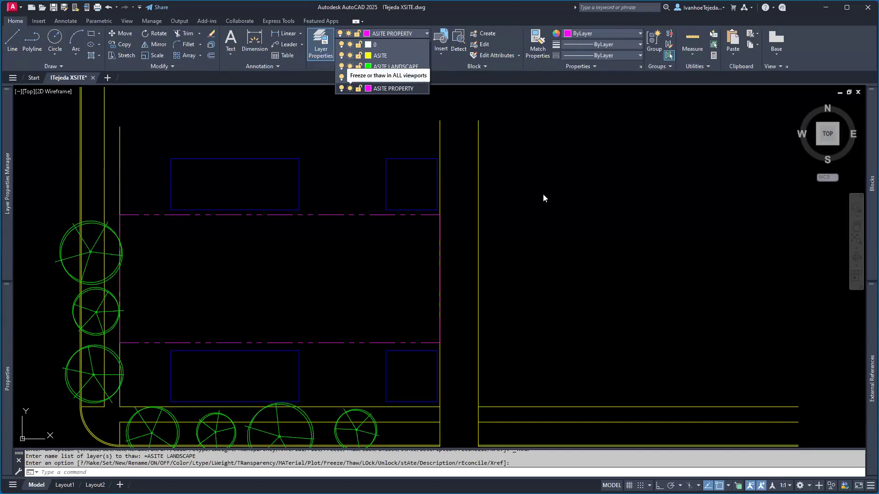
pyautogui.click(543, 195)
pyautogui.write('z')
pyautogui.press('Return')
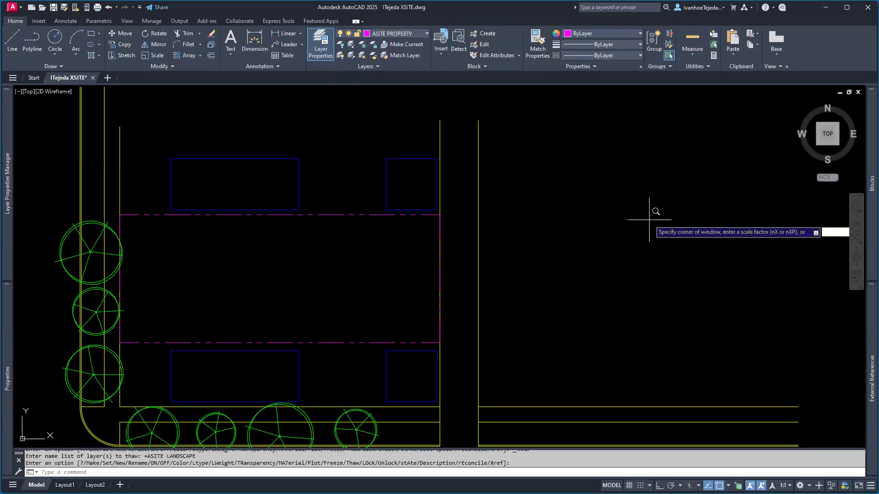
pyautogui.write('e')
pyautogui.press('Return')
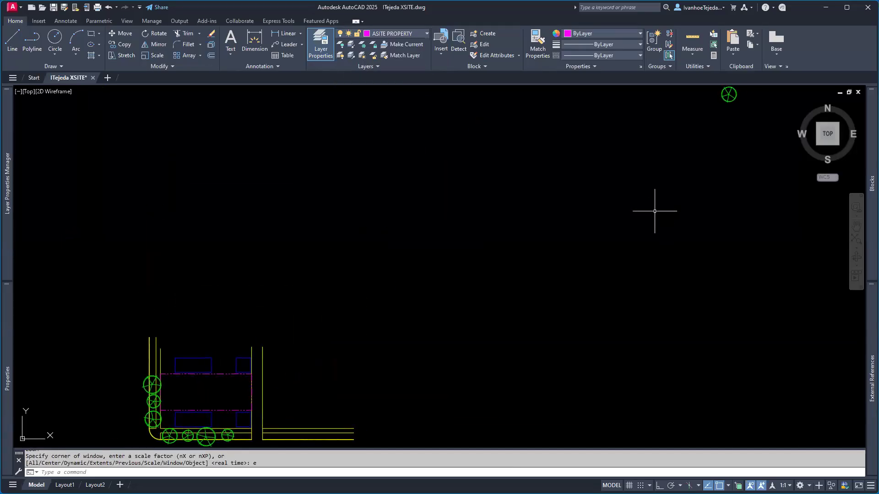
# Erase the distant tree copy and zoom to the extents of the remaining site plan.
pyautogui.click(732, 97)
pyautogui.press('Delete')
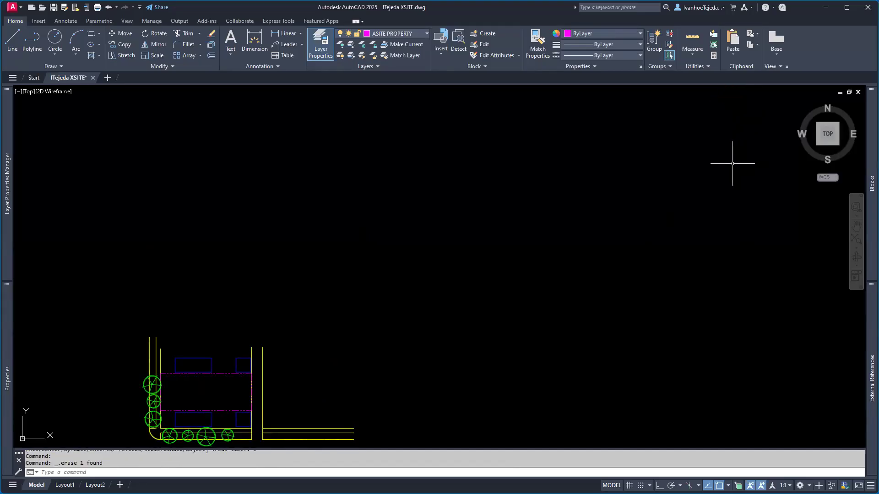
pyautogui.write('z')
pyautogui.press('Return')
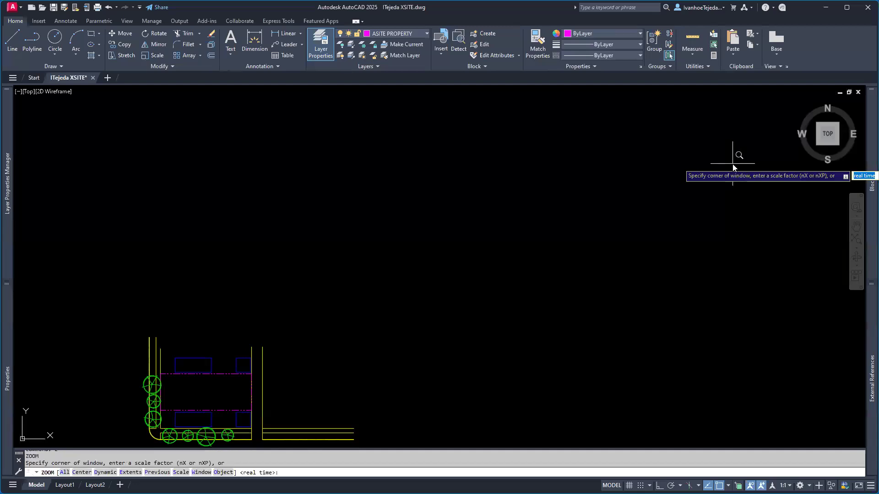
pyautogui.press('Return')
pyautogui.write('e')
pyautogui.press('Return')
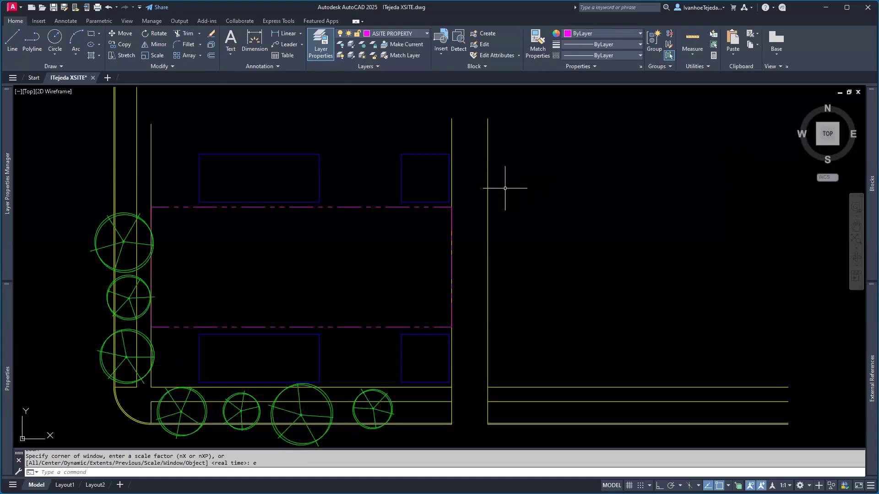
# Lock the ASITE LANDSCAPE layer.
pyautogui.click(427, 33)
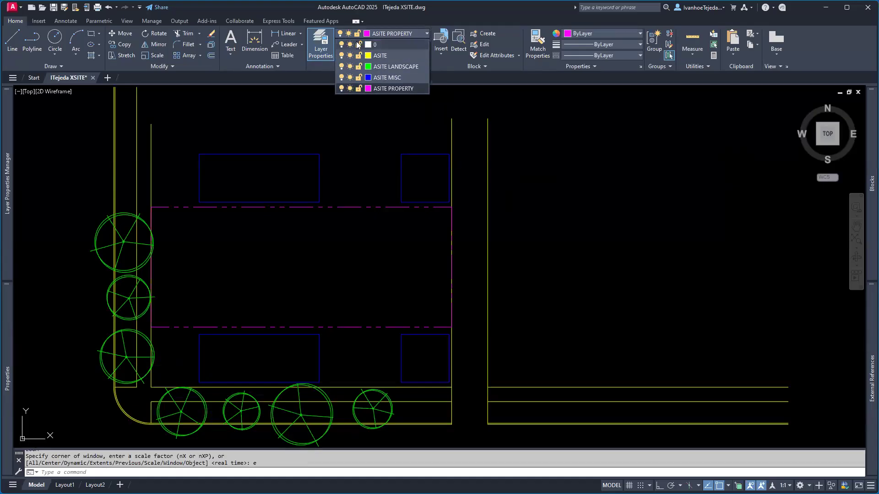
pyautogui.click(358, 67)
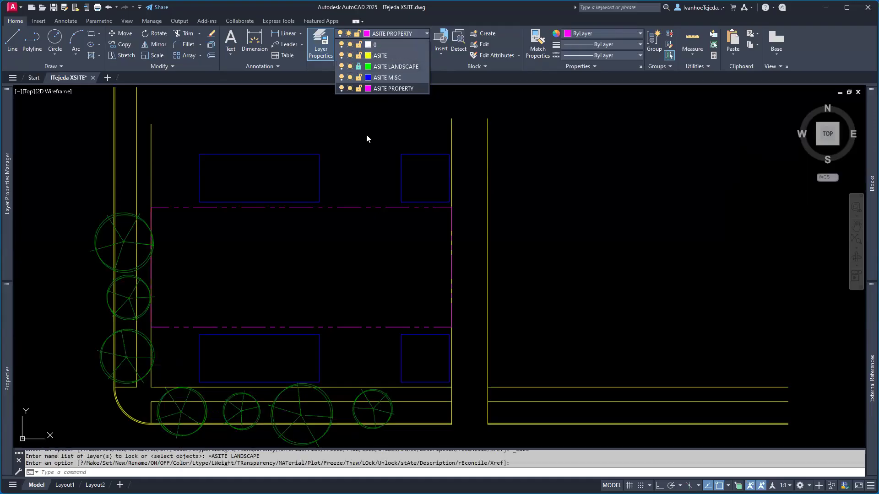
pyautogui.click(319, 409)
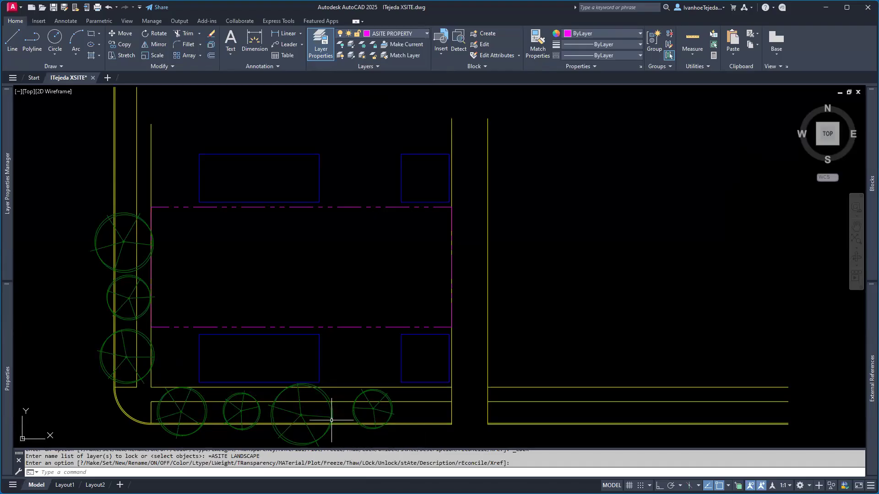
# Try to copy two of the trees on the locked ASITE LANDSCAPE layer.
pyautogui.write('co')
pyautogui.press('Return')
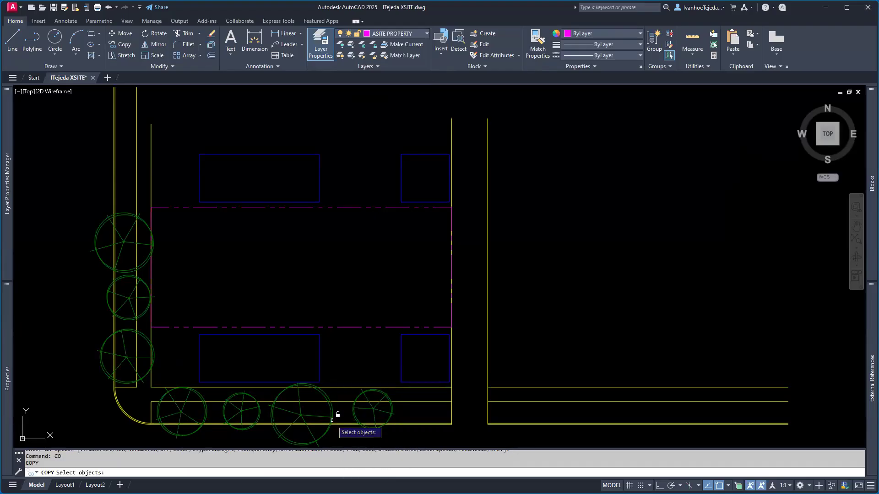
pyautogui.click(331, 408)
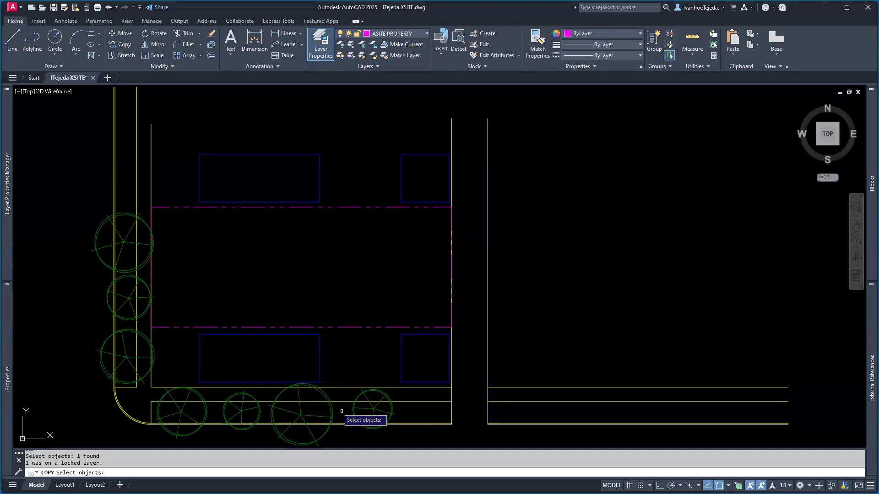
pyautogui.click(128, 232)
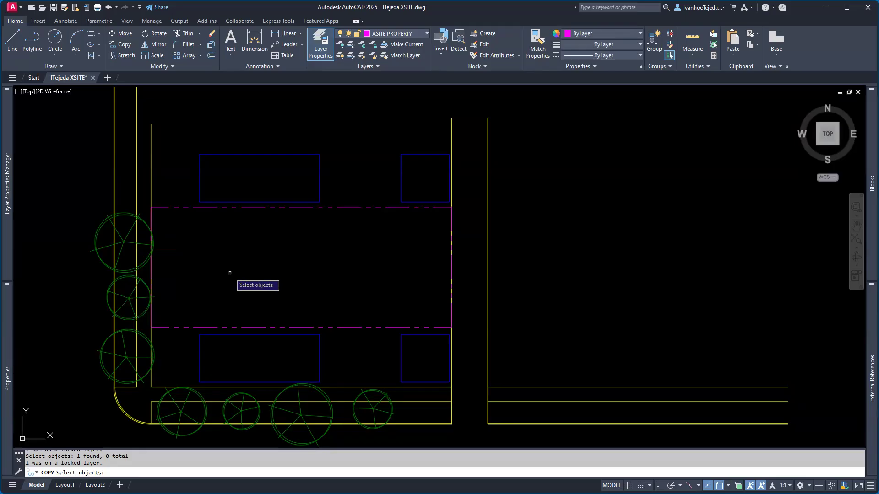
pyautogui.press('Escape')
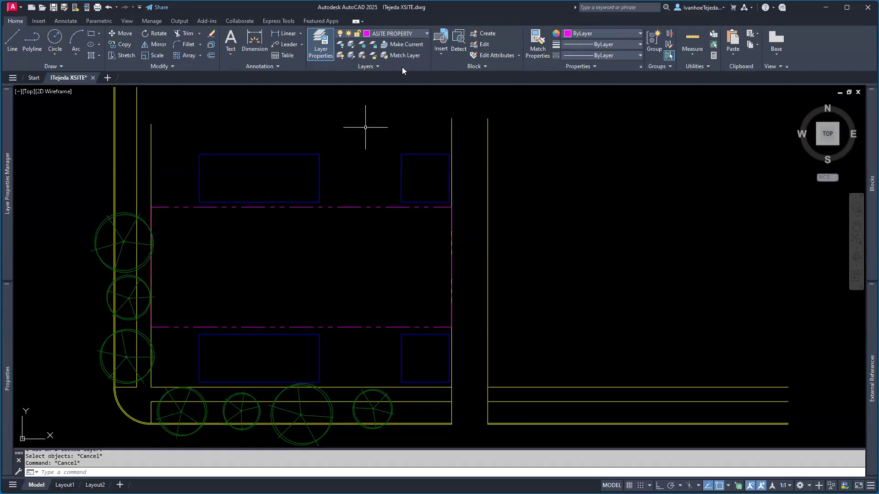
# Unlock the ASITE LANDSCAPE layer.
pyautogui.click(418, 34)
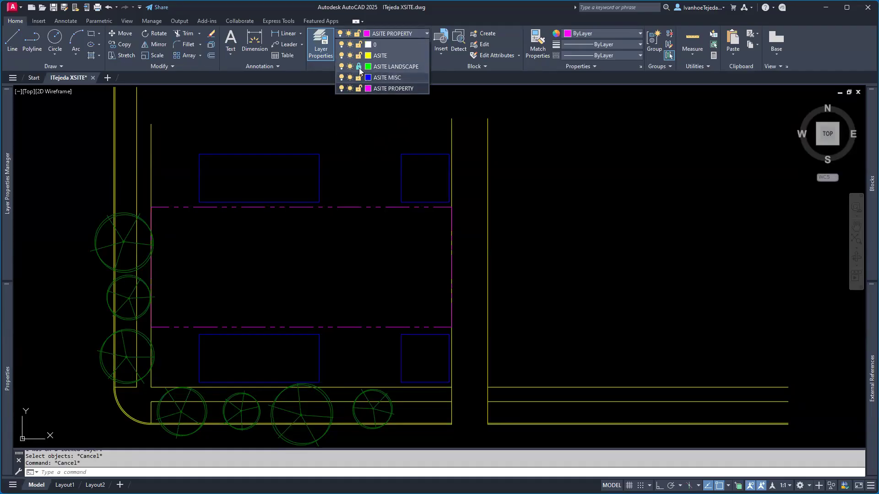
pyautogui.click(358, 67)
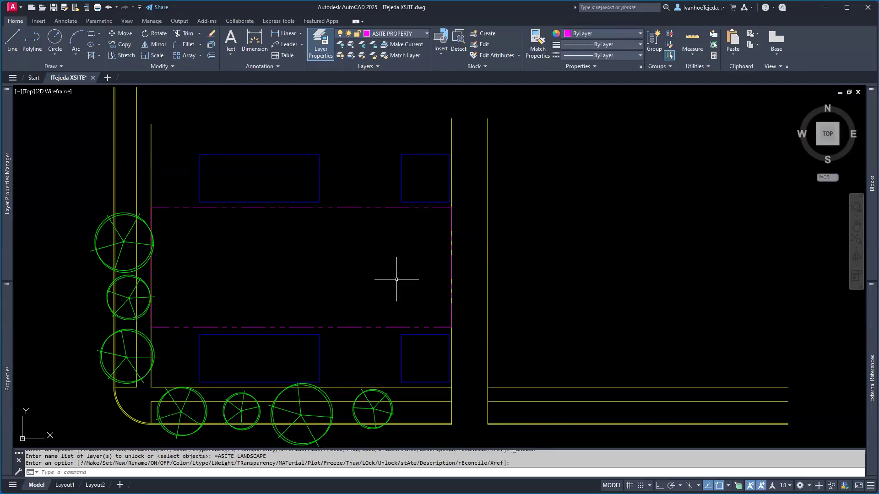
# Start a plot with AutoCAD PDF (General Documentation).pc3 on ANSI full bleed B (17.00 x 11.00 Inches) paper.
pyautogui.hotkey('ctrl', 'p')
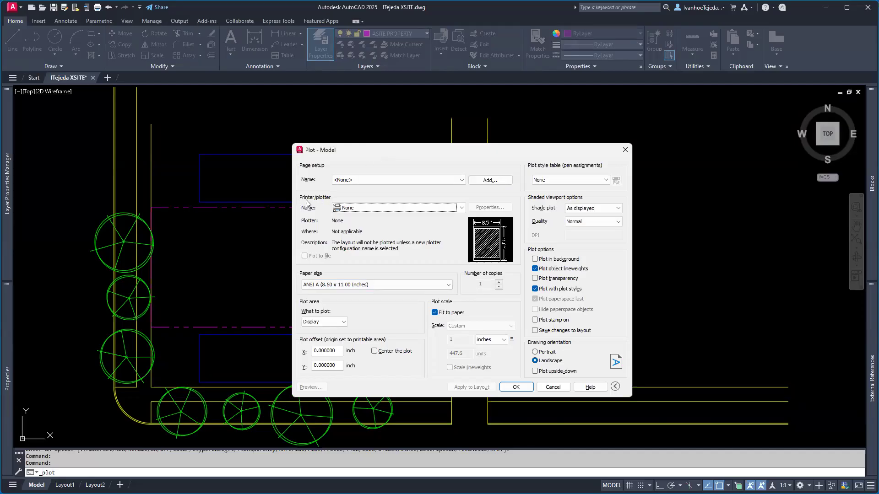
pyautogui.click(462, 209)
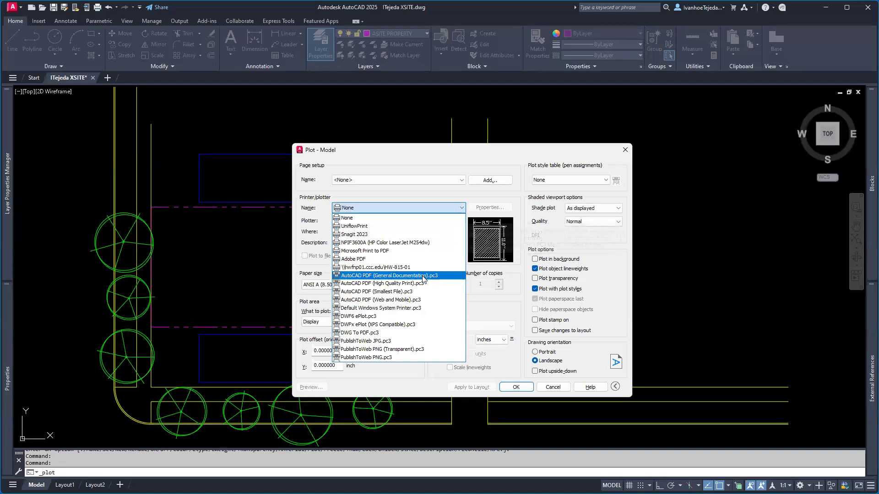
pyautogui.click(357, 276)
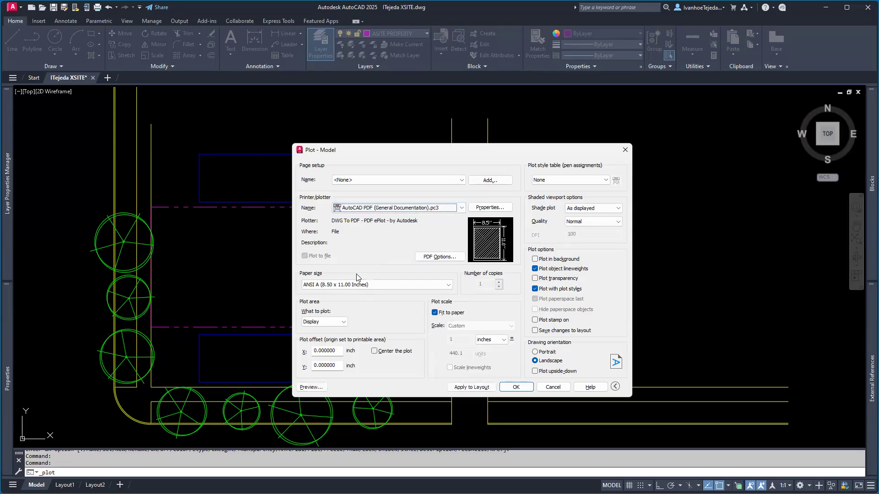
pyautogui.click(329, 286)
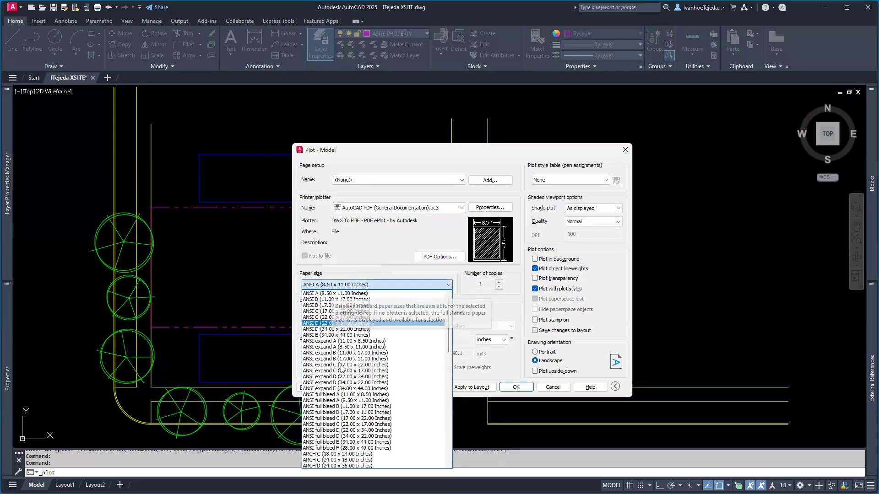
pyautogui.click(371, 413)
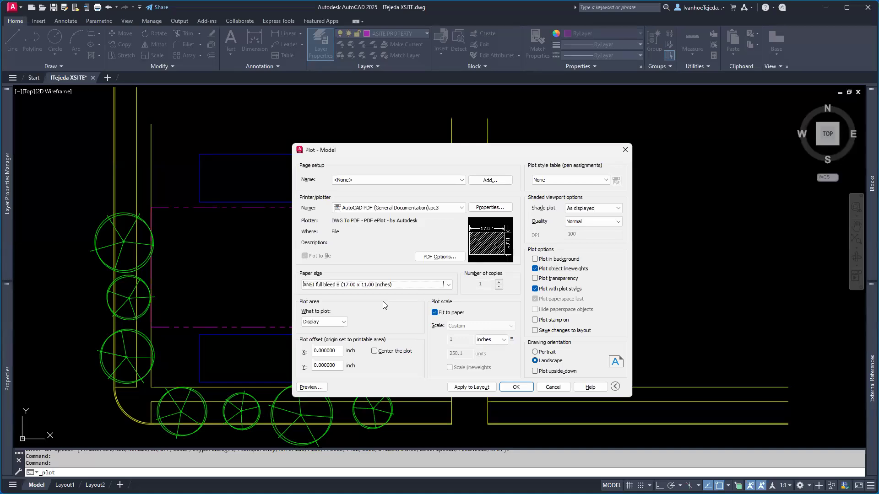
# Set a centered plot of the extents at 1/8" = 1'-0" instead of fitting it to the paper, and preview it.
pyautogui.click(322, 324)
pyautogui.click(319, 336)
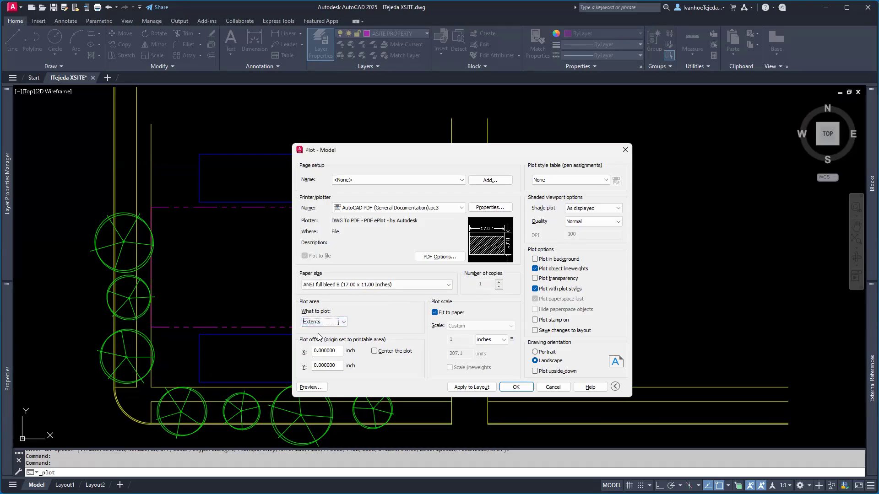
pyautogui.click(435, 313)
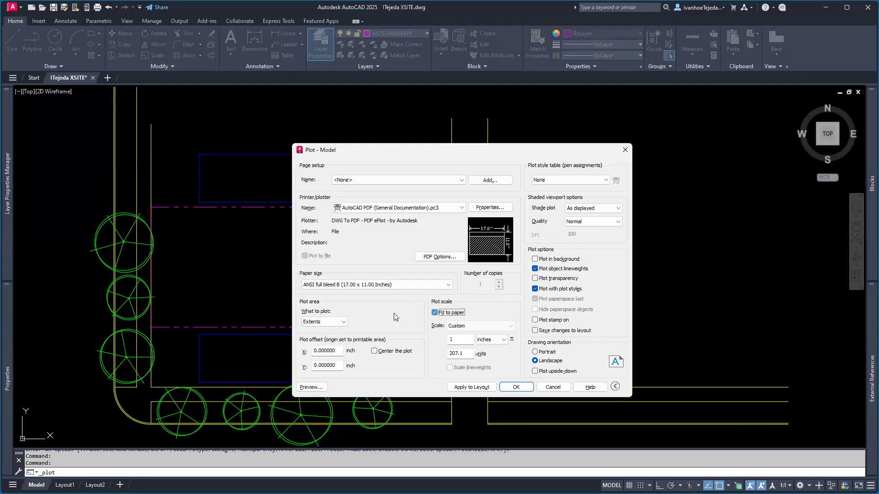
pyautogui.click(483, 326)
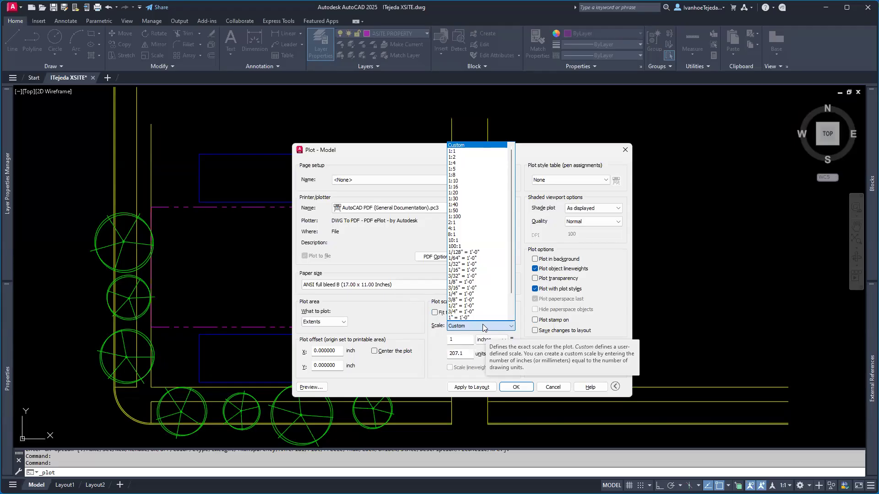
pyautogui.click(467, 282)
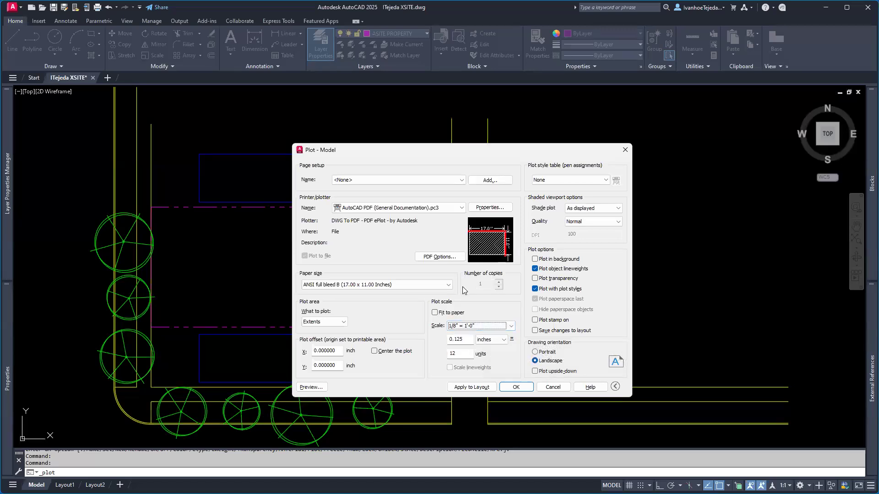
pyautogui.click(375, 351)
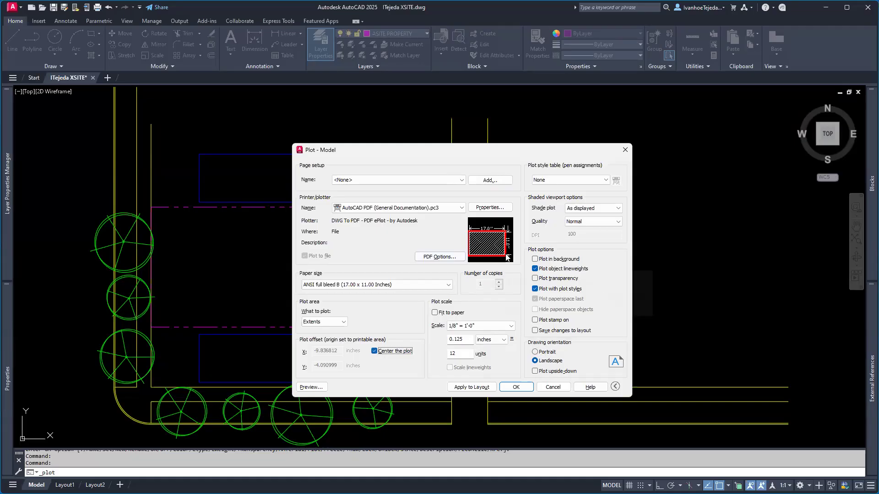
pyautogui.click(312, 387)
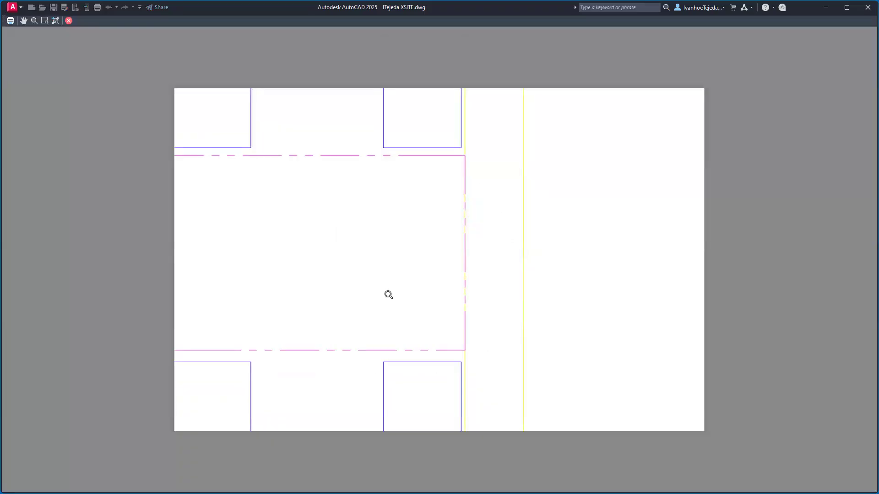
pyautogui.click(68, 21)
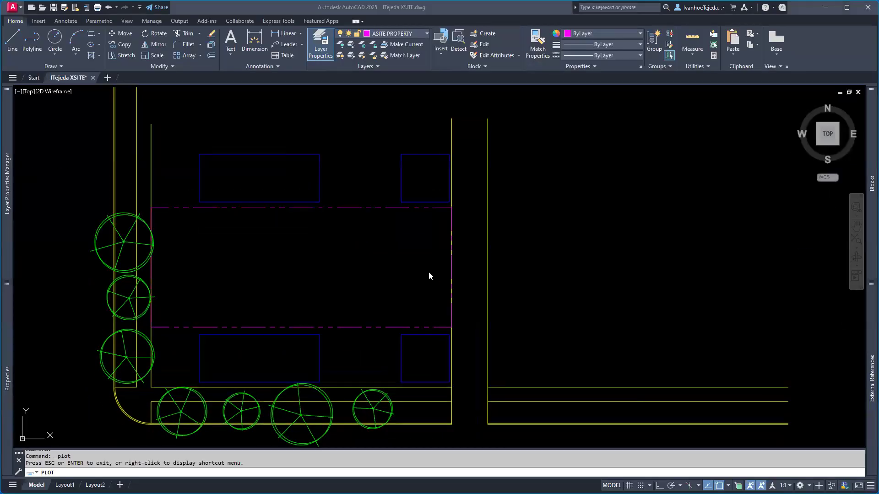
# Set the plot scale to 1/16" = 1'-0" and preview the sheet.
pyautogui.click(490, 326)
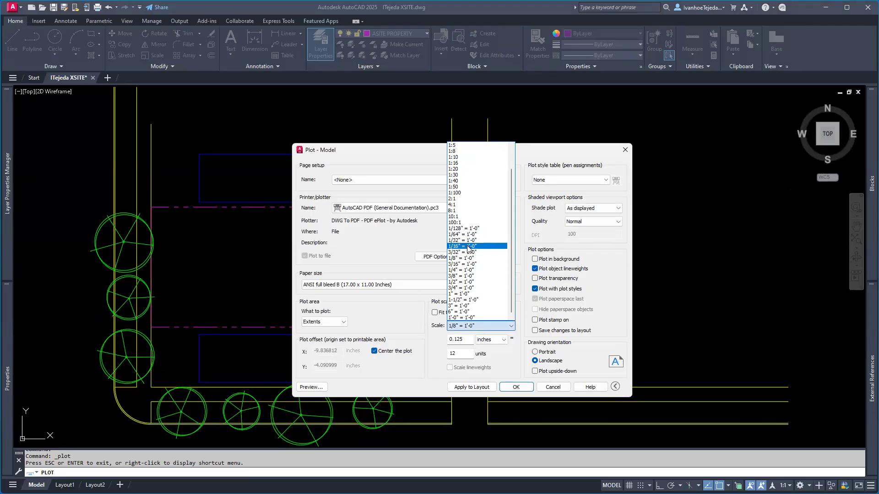
pyautogui.click(468, 248)
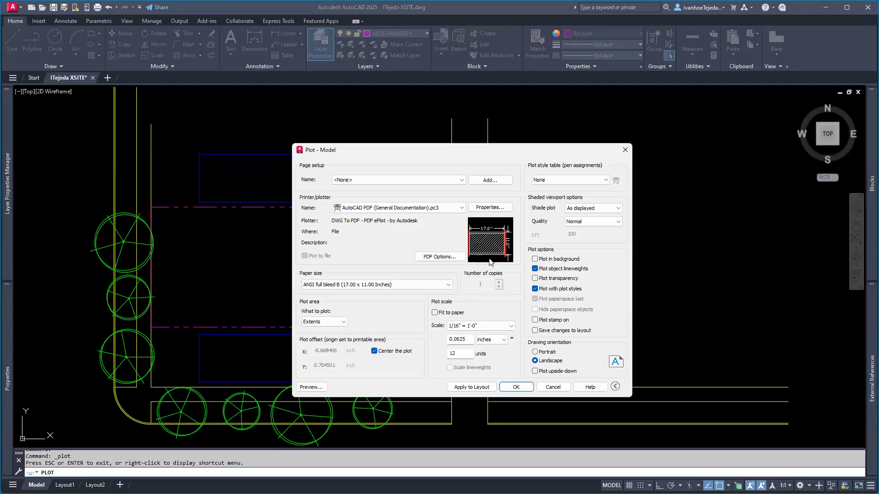
pyautogui.click(312, 387)
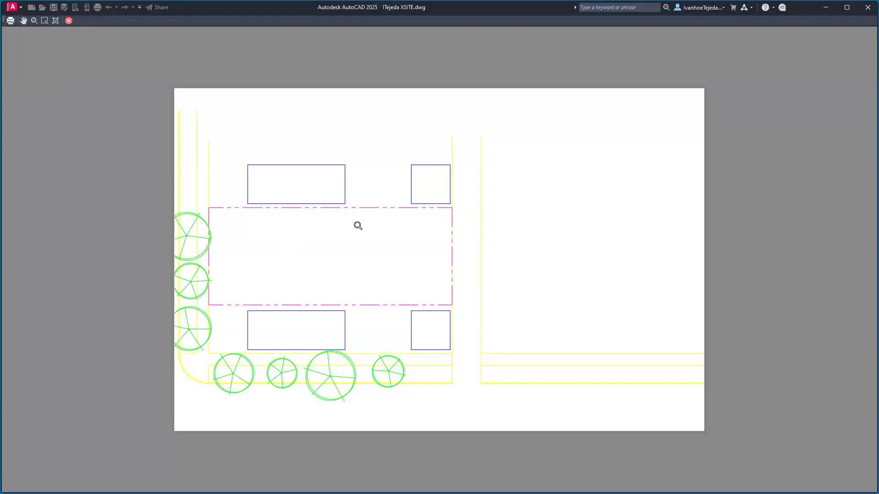
pyautogui.click(69, 21)
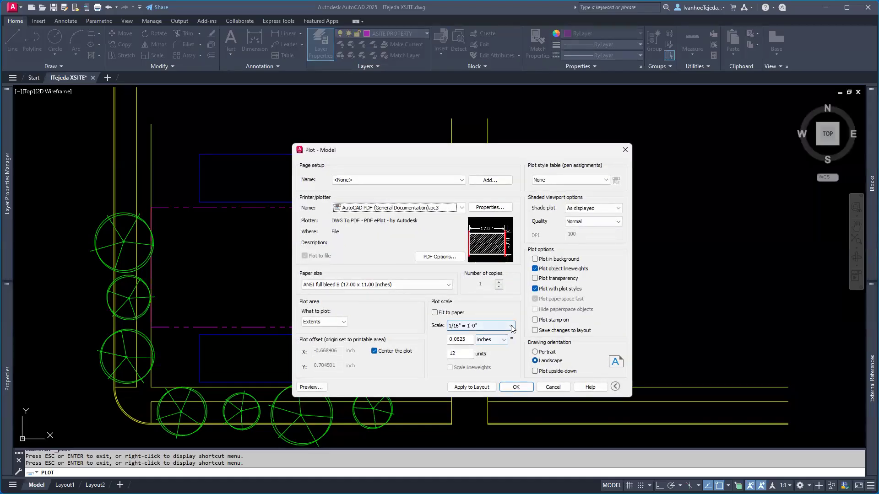
# Set the plot scale to 3/32" = 1'-0" and preview how the site plan fits the sheet.
pyautogui.click(511, 326)
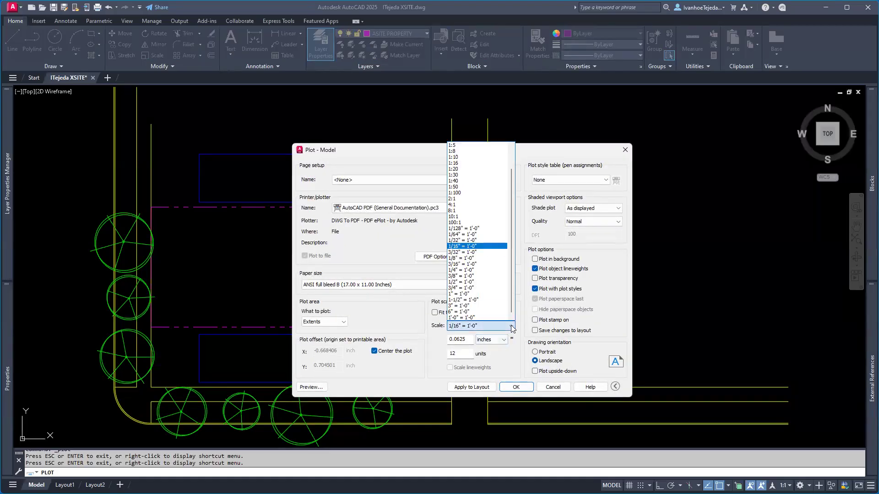
pyautogui.click(460, 252)
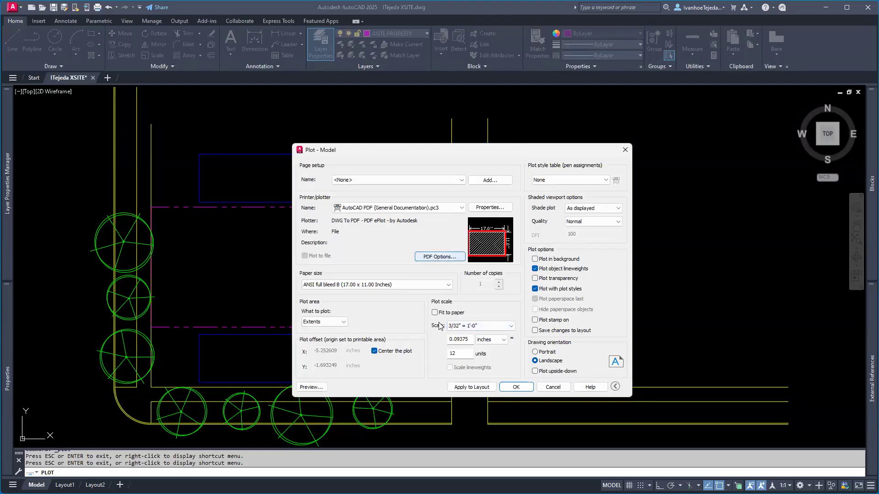
pyautogui.click(308, 387)
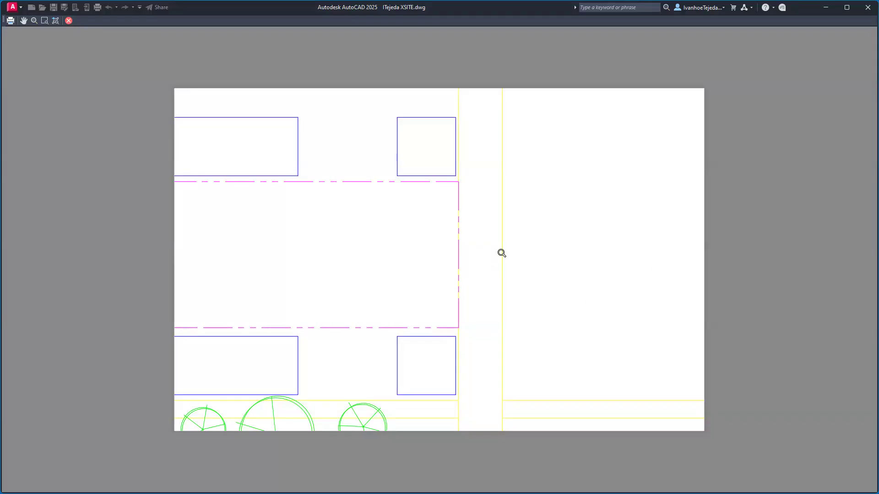
pyautogui.rightClick(332, 143)
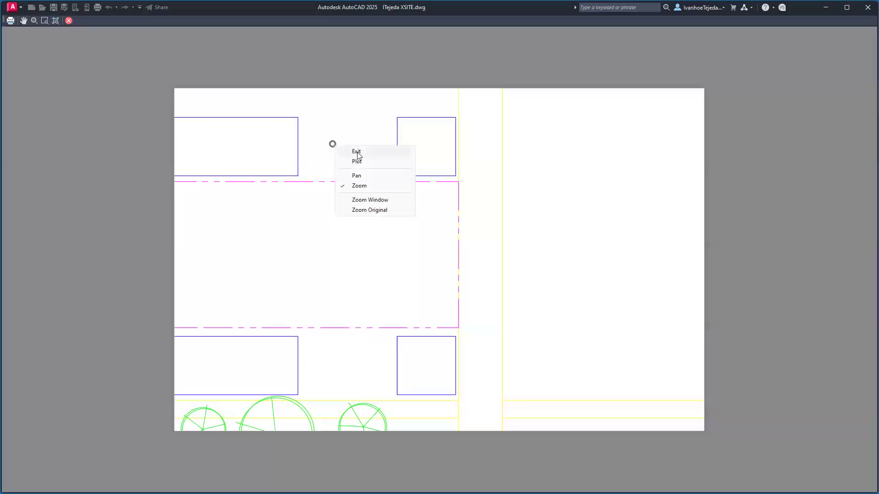
pyautogui.click(357, 151)
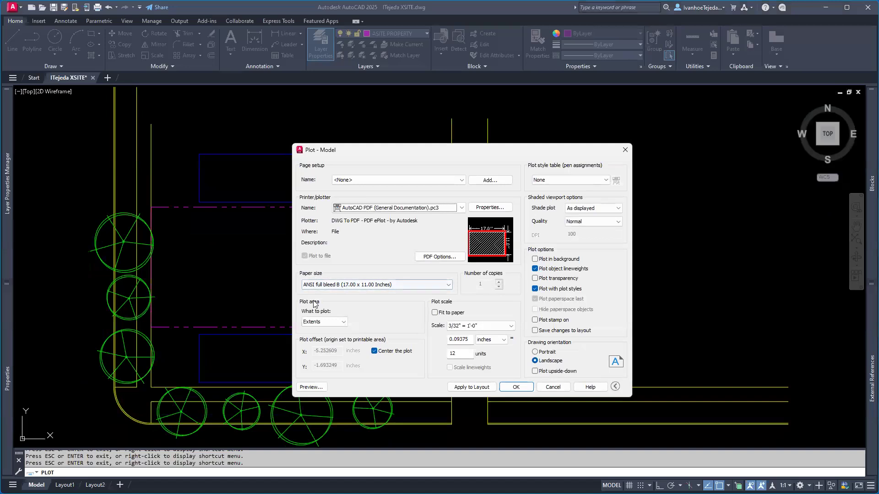
# Set the plot area to a window enclosing the property boundary, all the trees and the lower street corner.
pyautogui.click(338, 323)
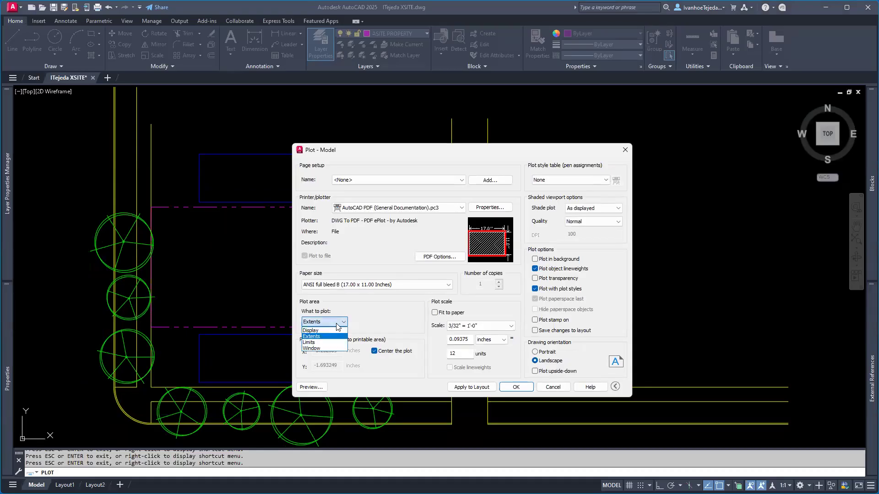
pyautogui.click(322, 349)
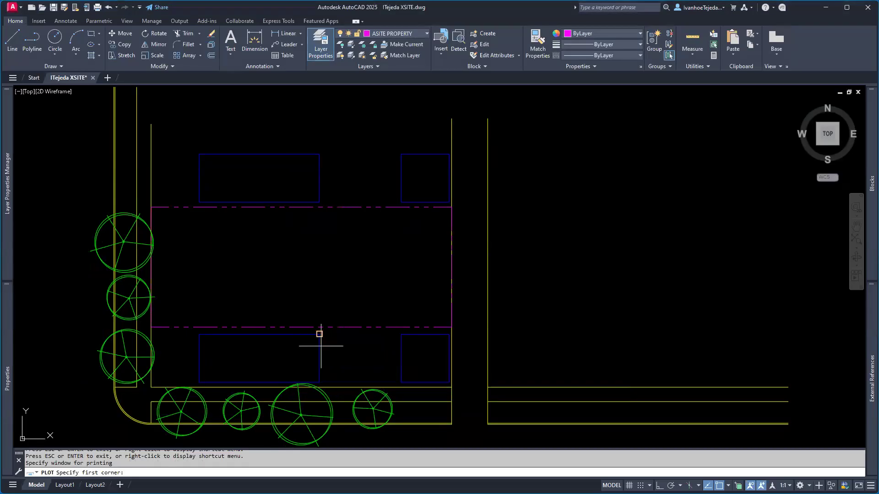
pyautogui.click(89, 173)
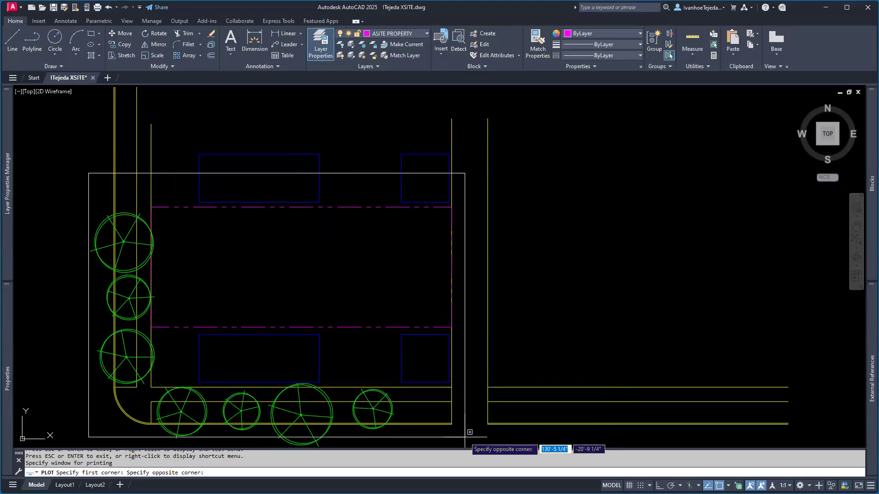
pyautogui.moveTo(471, 426); pyautogui.dragTo(492, 387, button='middle')
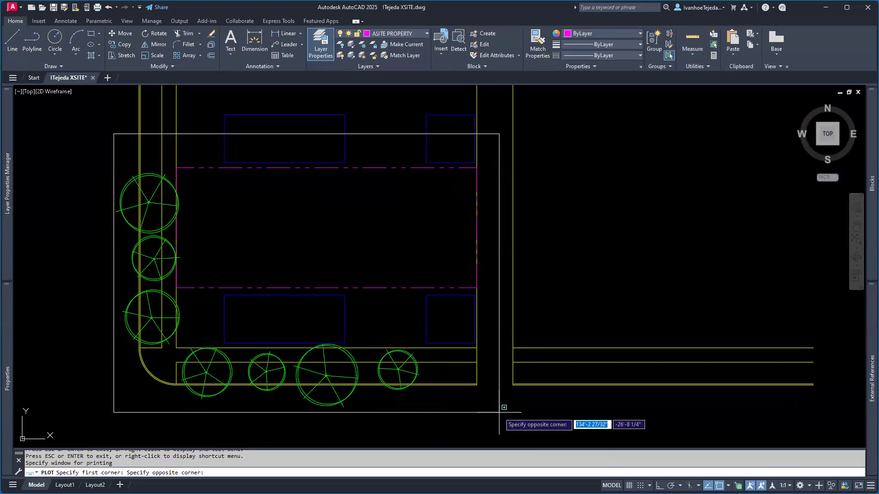
pyautogui.click(498, 413)
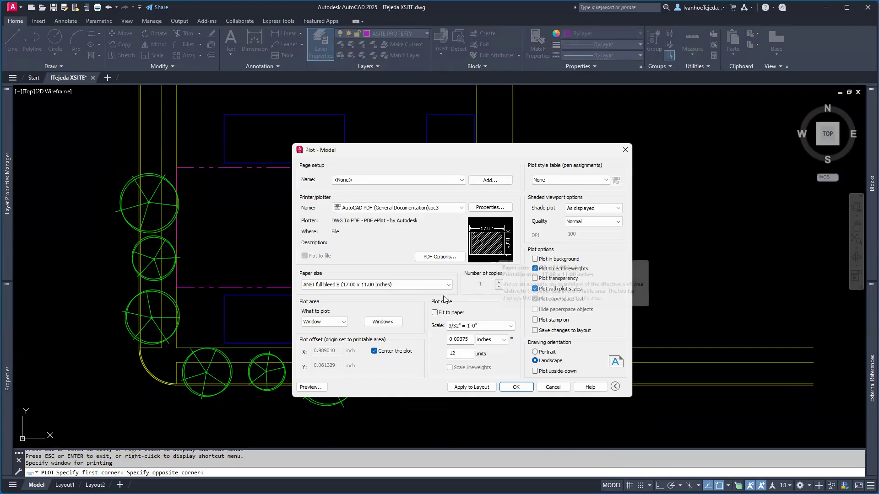
# Preview the windowed plot and apply the plot settings to the layout.
pyautogui.click(312, 387)
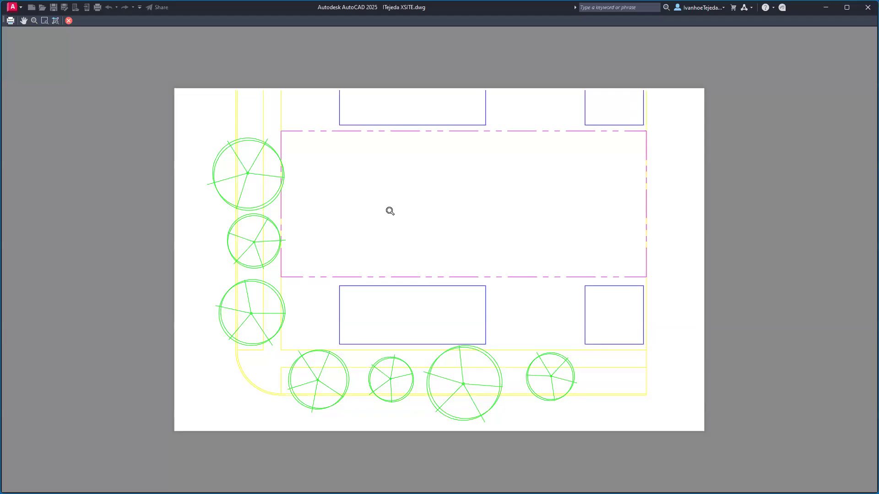
pyautogui.click(69, 20)
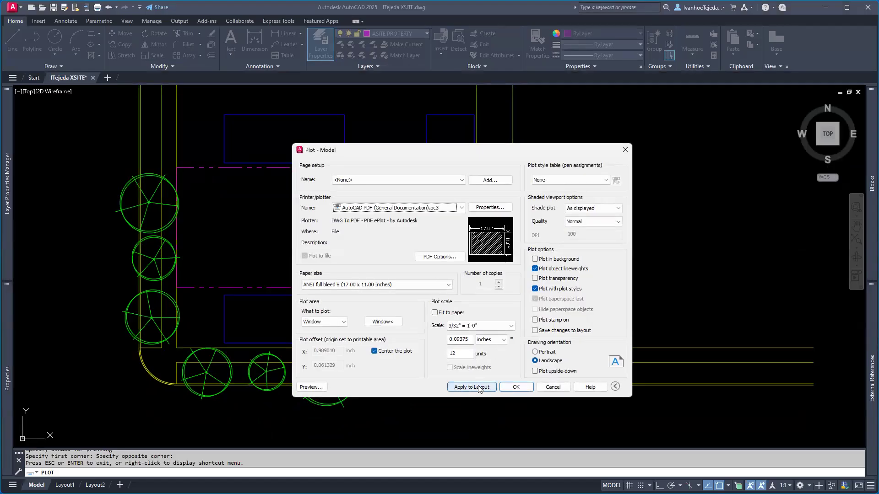
pyautogui.click(479, 387)
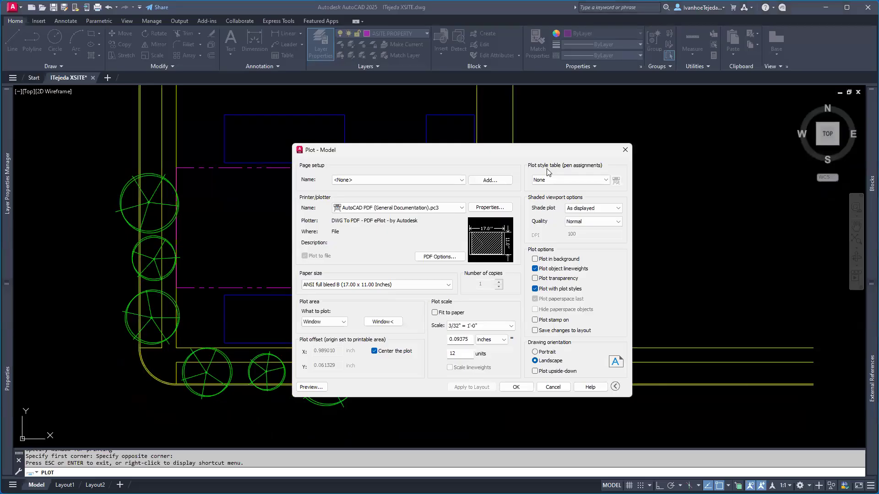
# Assign the monochrome.ctb plot style table to the plot and to all layouts.
pyautogui.click(606, 179)
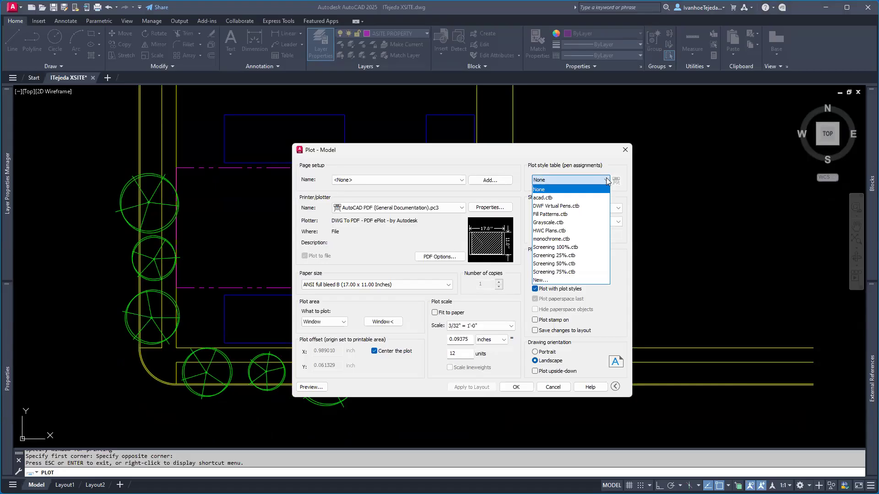
pyautogui.click(566, 240)
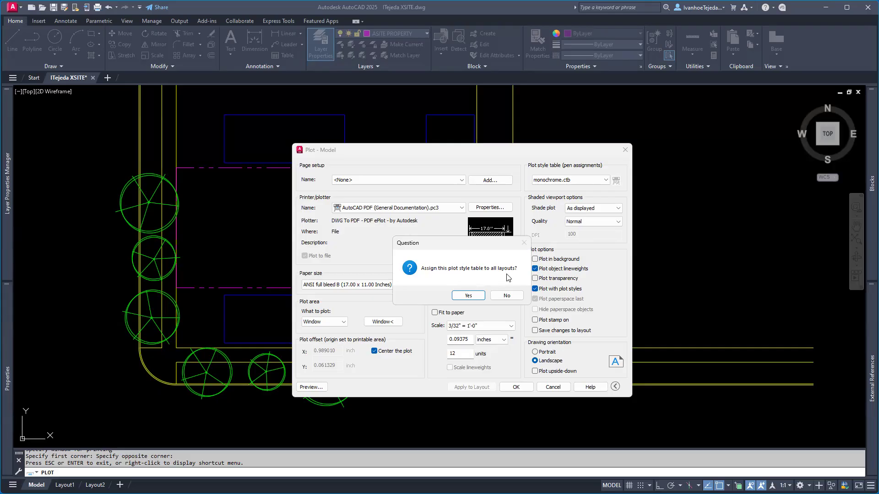
pyautogui.click(469, 295)
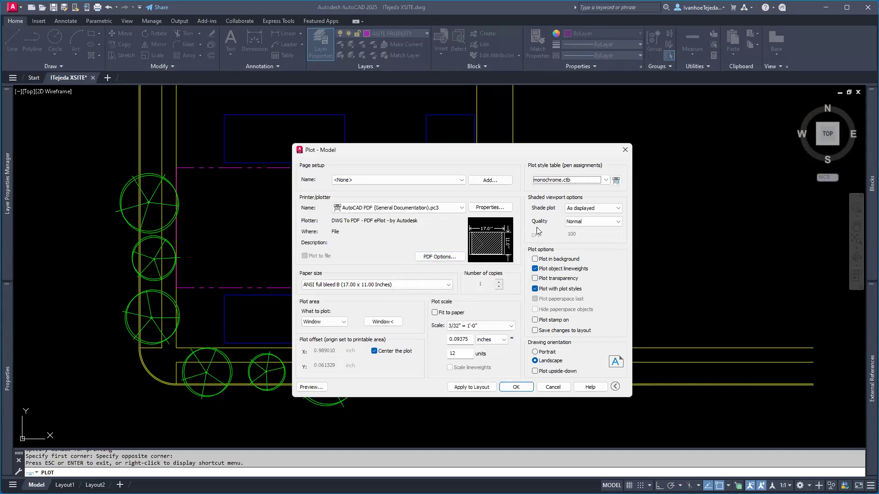
# Open the monochrome.ctb plot style table for editing, placed beside the plot settings.
pyautogui.click(616, 181)
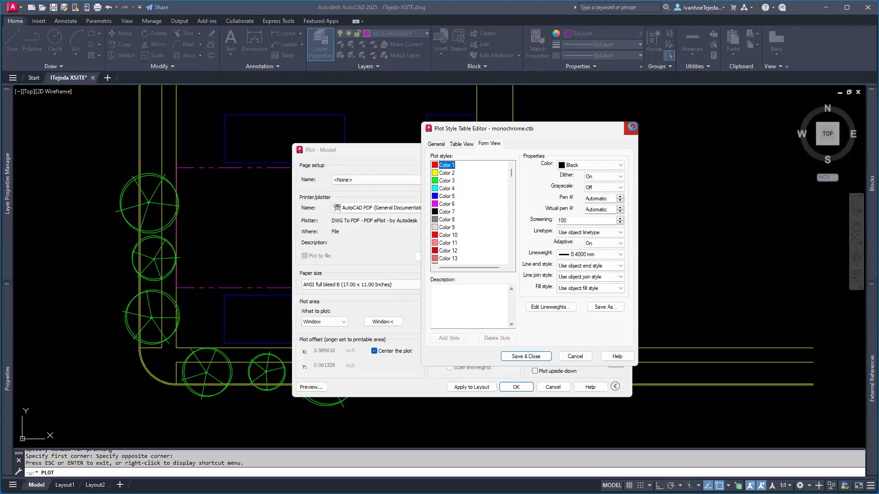
pyautogui.click(630, 126)
pyautogui.moveTo(430, 151); pyautogui.dragTo(186, 128)
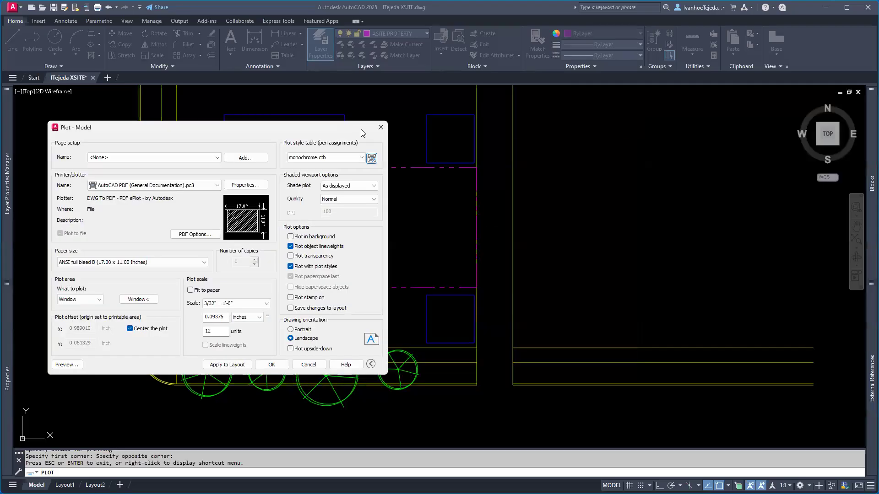
pyautogui.click(372, 159)
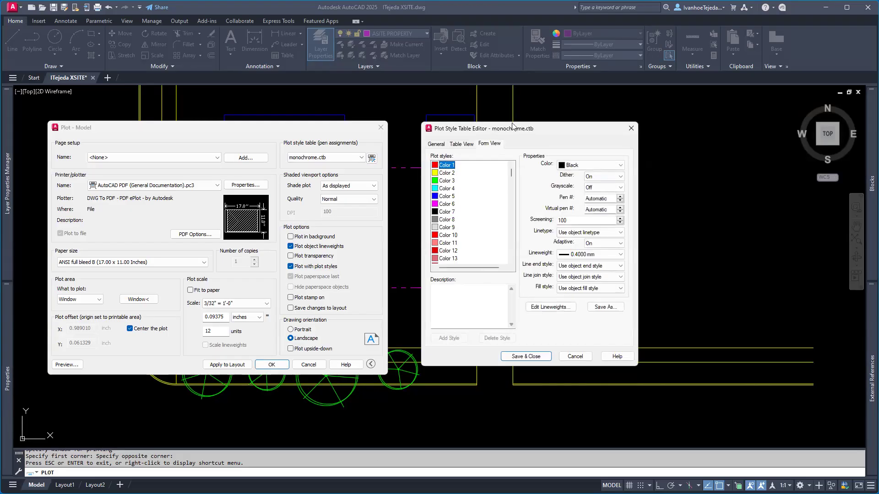
pyautogui.moveTo(512, 125); pyautogui.dragTo(503, 128)
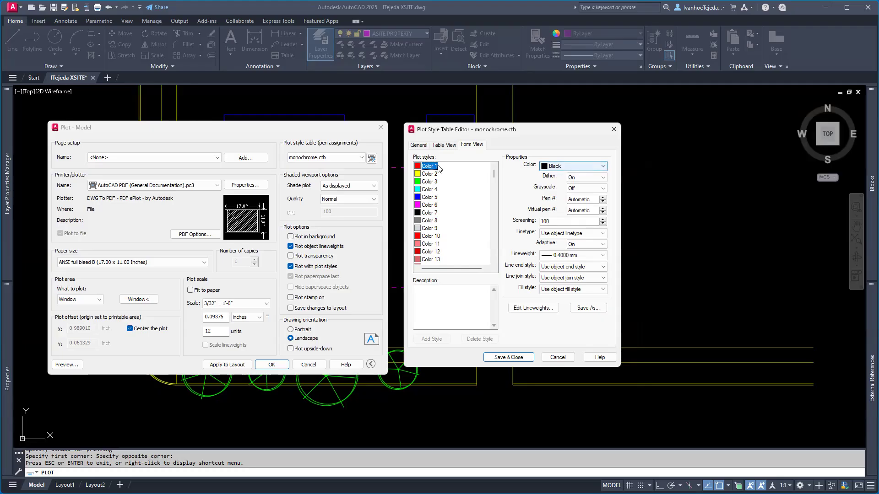
# Compare the lineweight settings of Colors 1, 2, 127, 251, 252, 253 and 255, and close the table without saving.
pyautogui.click(432, 175)
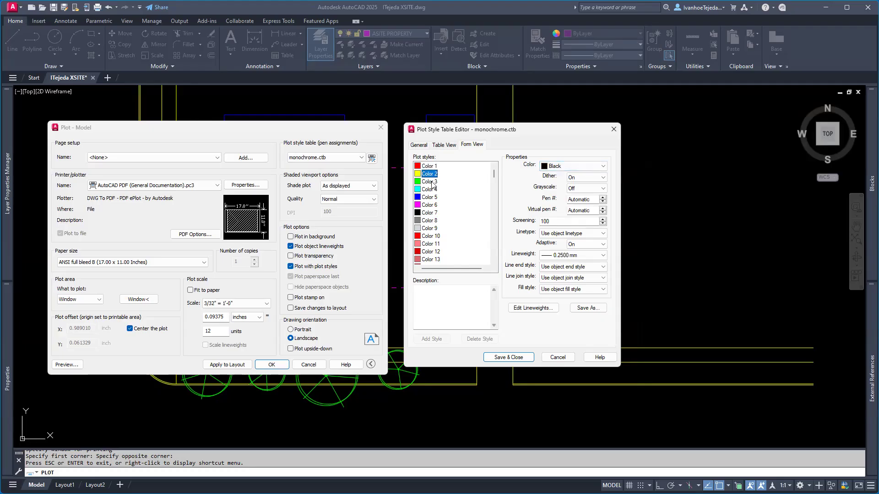
pyautogui.moveTo(495, 176); pyautogui.dragTo(494, 255)
pyautogui.click(440, 260)
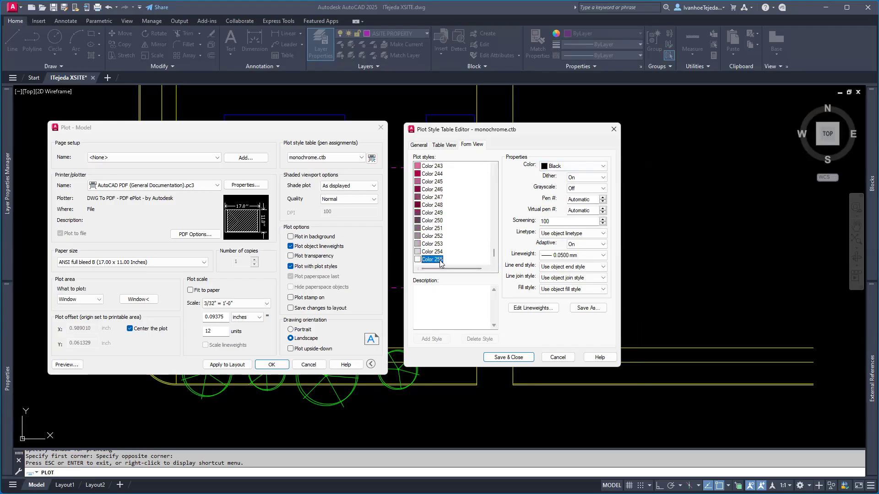
pyautogui.click(437, 244)
pyautogui.click(435, 236)
pyautogui.click(436, 228)
pyautogui.moveTo(495, 253); pyautogui.dragTo(495, 171)
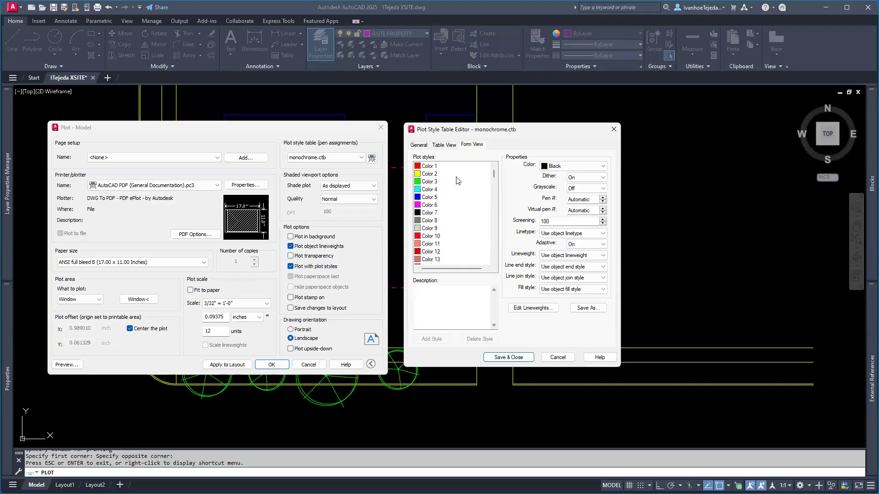
pyautogui.click(432, 168)
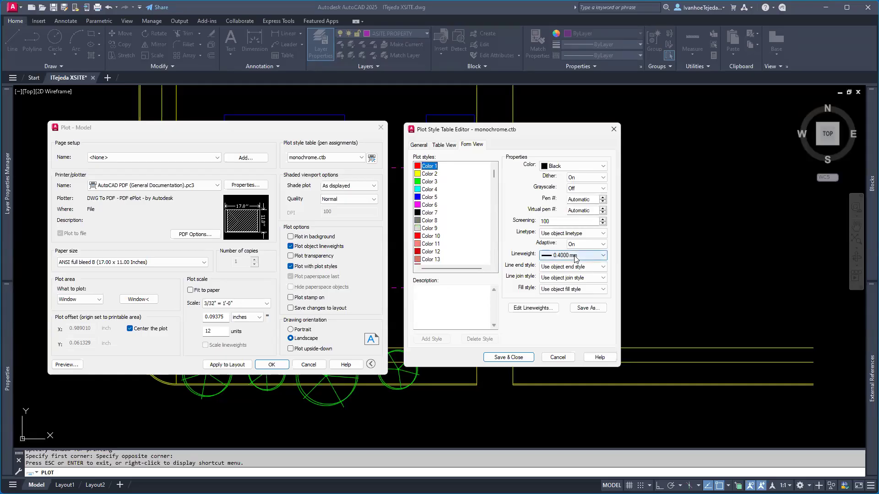
pyautogui.moveTo(494, 174); pyautogui.dragTo(499, 217)
pyautogui.click(445, 221)
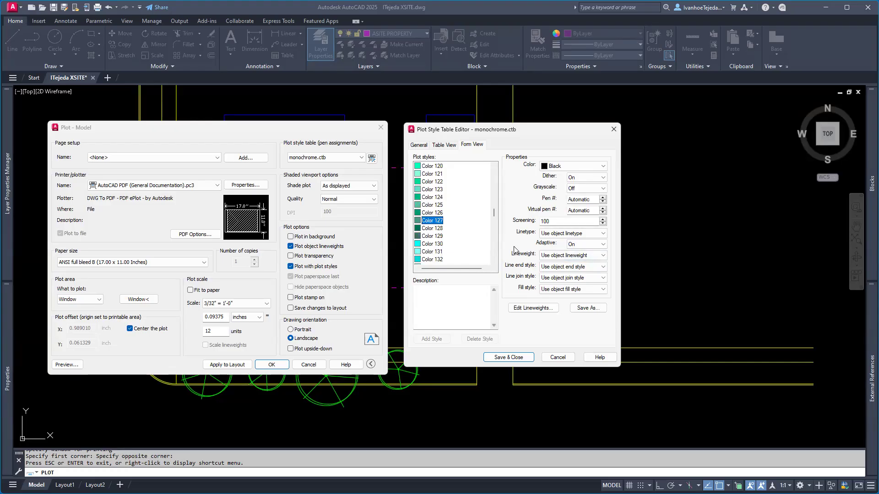
pyautogui.moveTo(495, 214); pyautogui.dragTo(491, 168)
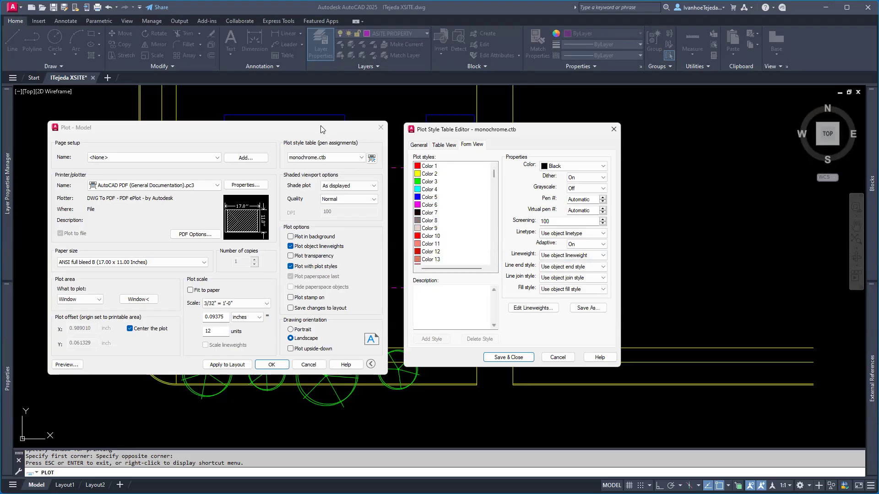
pyautogui.click(558, 359)
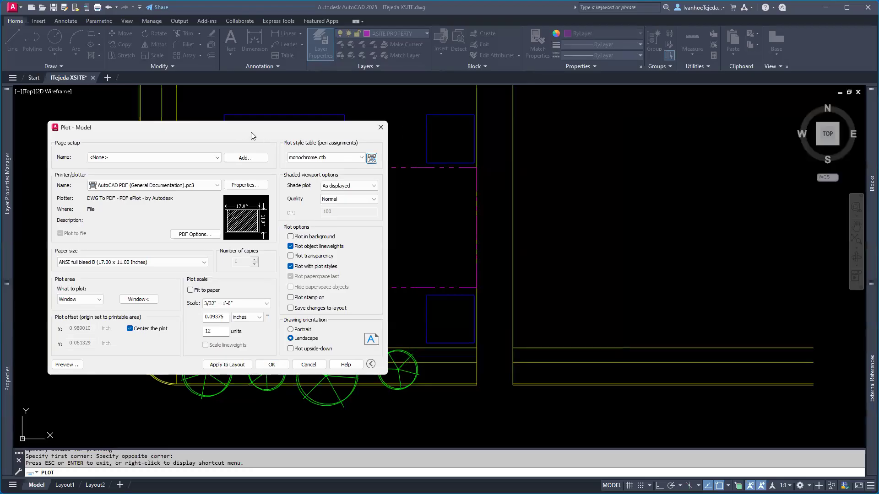
# Clear the view of the site plan, review the pen settings of Colors 2, 3, 5 and 6 in monochrome.ctb, and save the table.
pyautogui.moveTo(251, 135); pyautogui.dragTo(719, 128)
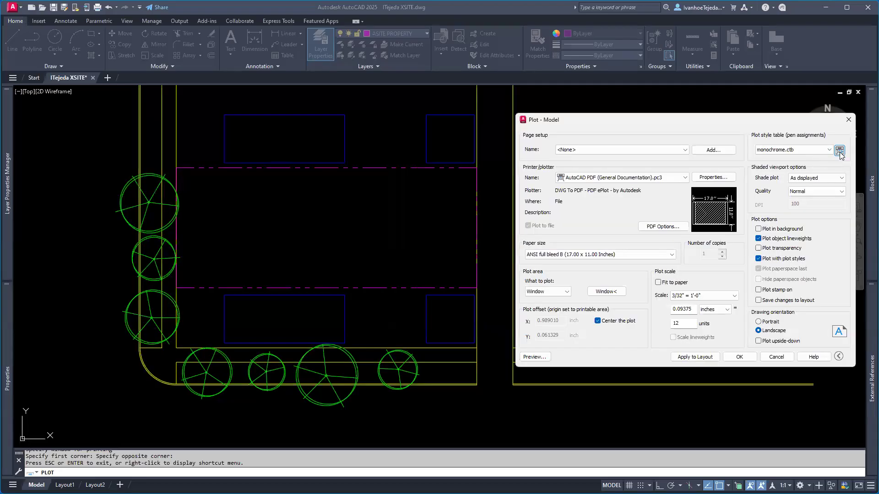
pyautogui.click(839, 151)
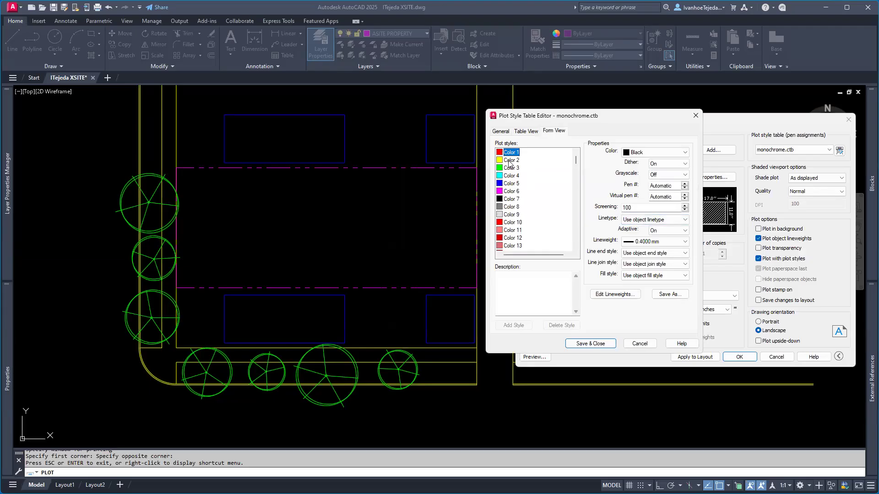
pyautogui.click(508, 160)
pyautogui.click(512, 169)
pyautogui.click(512, 185)
pyautogui.click(512, 192)
pyautogui.click(594, 344)
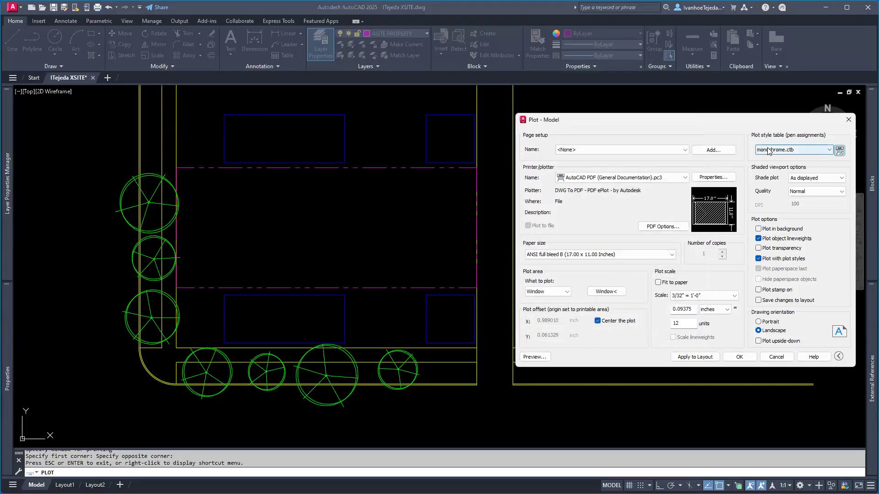
# Preview the monochrome plot and inspect the line thicknesses of the property boundary, street lines and trees.
pyautogui.click(536, 357)
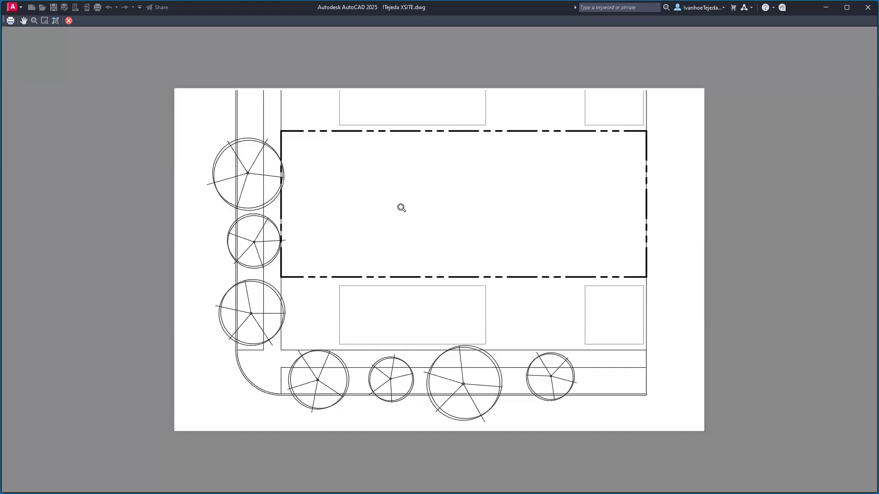
pyautogui.scroll(5, 401, 208)
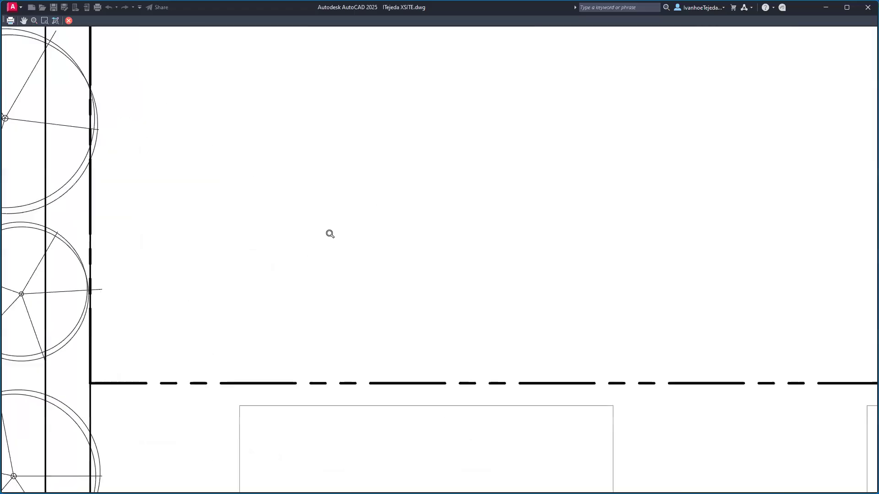
pyautogui.moveTo(306, 216)
pyautogui.mouseDown(button='middle')
pyautogui.moveTo(427, 268)
pyautogui.moveTo(539, 373)
pyautogui.moveTo(540, 396)
pyautogui.mouseUp(button='middle')
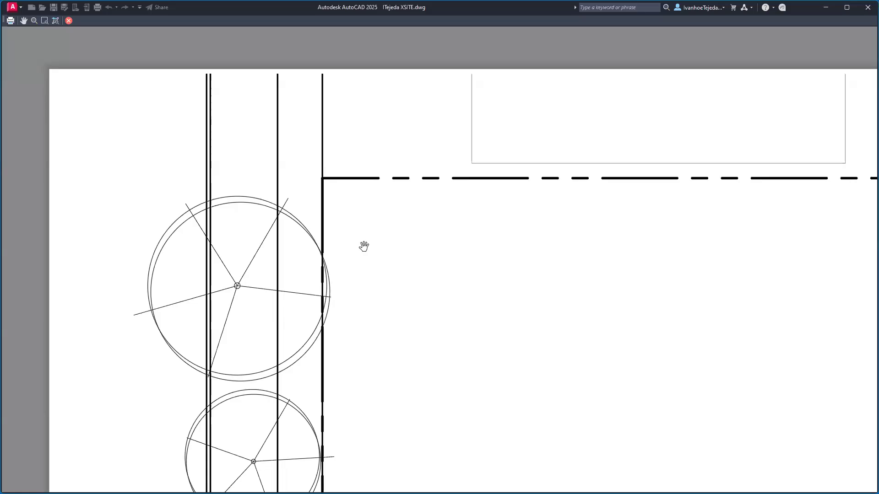
pyautogui.click(68, 20)
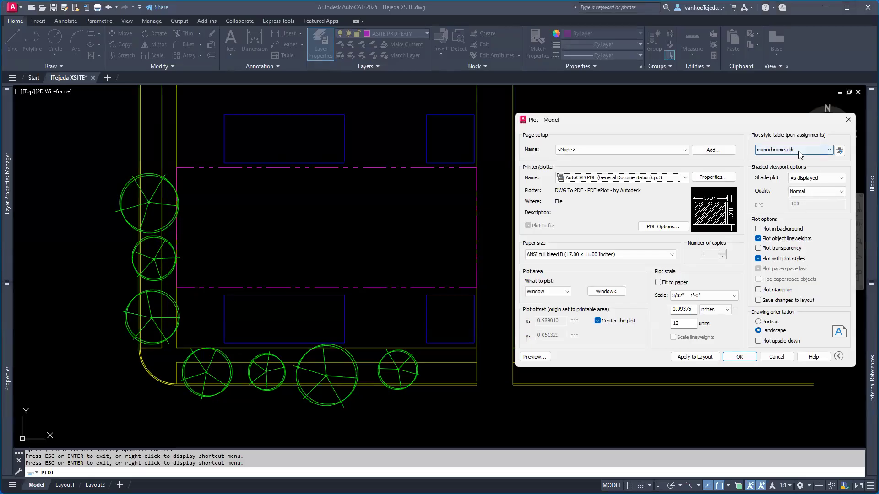
# In monochrome.ctb, set Color 3 to a 0.1000 mm lineweight with reduced screening, save the table and apply the plot settings to the layout.
pyautogui.click(840, 151)
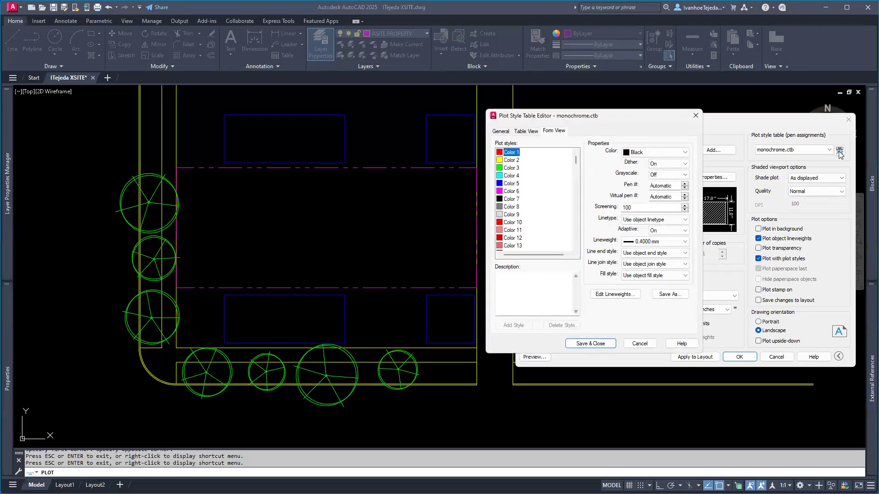
pyautogui.click(505, 168)
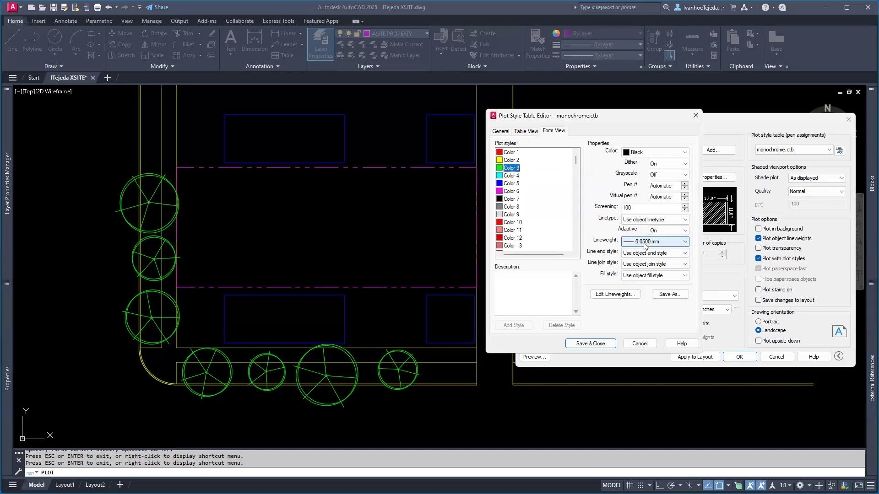
pyautogui.click(668, 245)
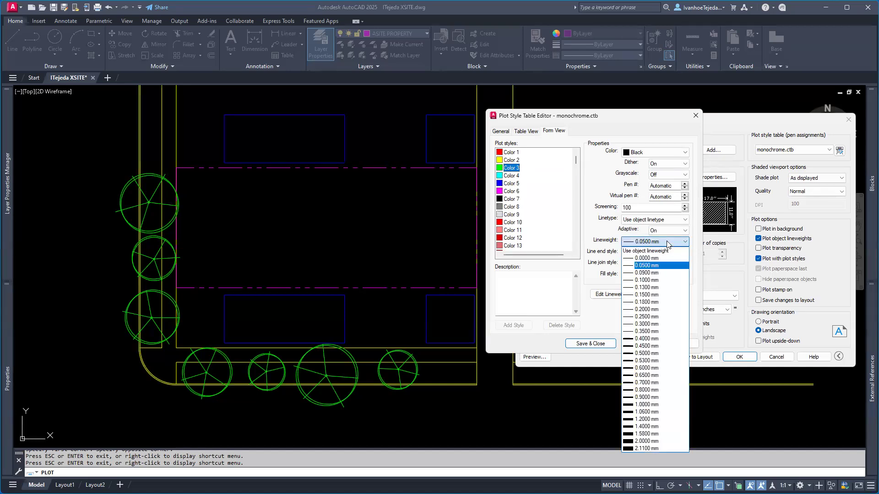
pyautogui.click(648, 280)
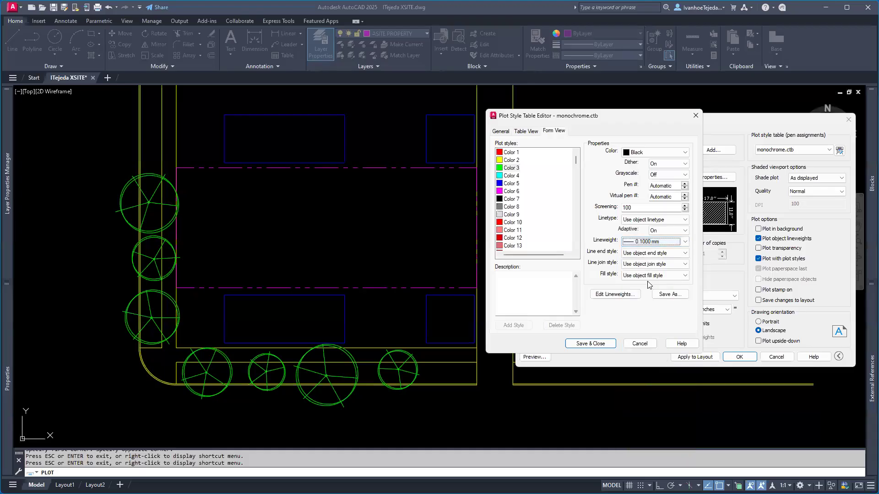
pyautogui.doubleClick(637, 208)
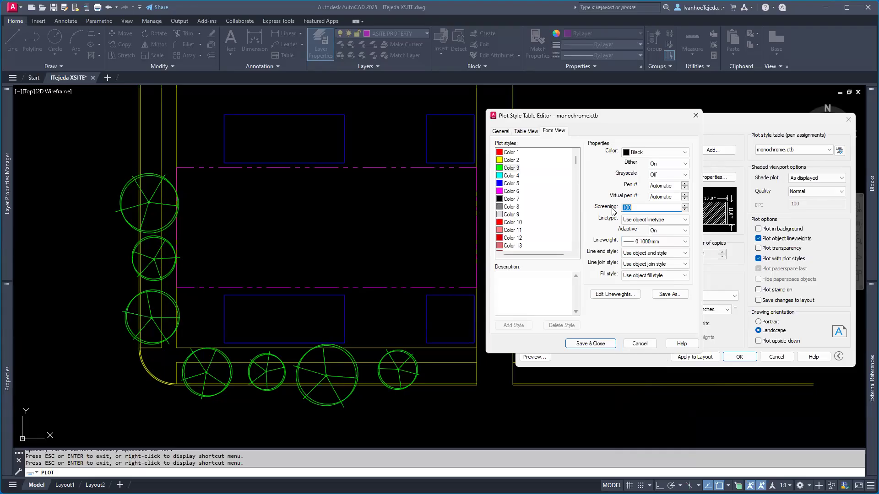
pyautogui.write('5')
pyautogui.click(597, 344)
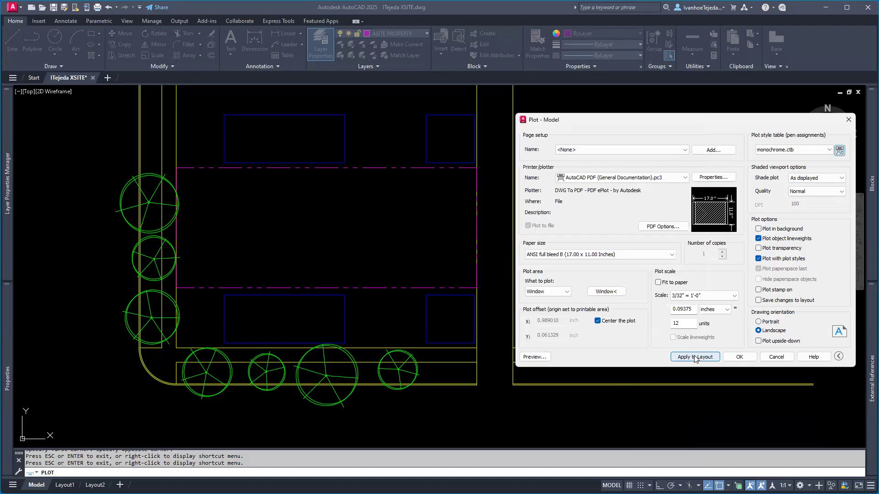
pyautogui.click(695, 358)
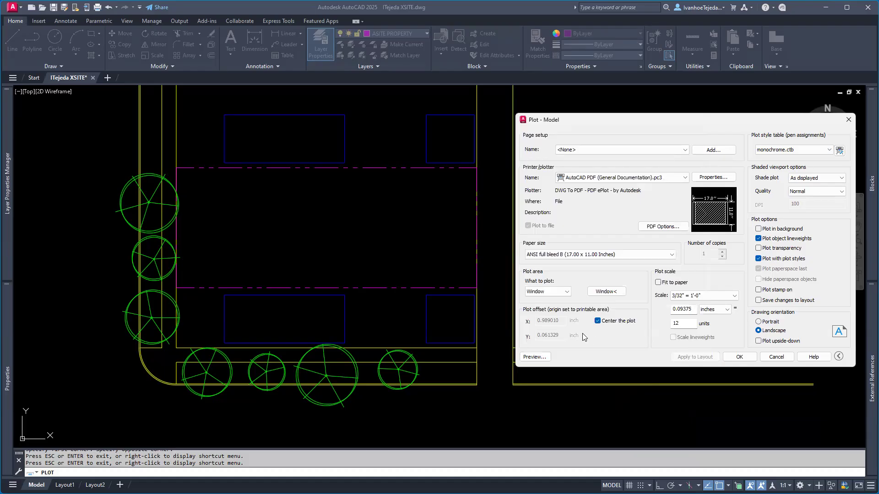
# Preview the monochrome plot and examine the lineweights and screening of the trees, building outlines and dashed property boundary.
pyautogui.click(534, 357)
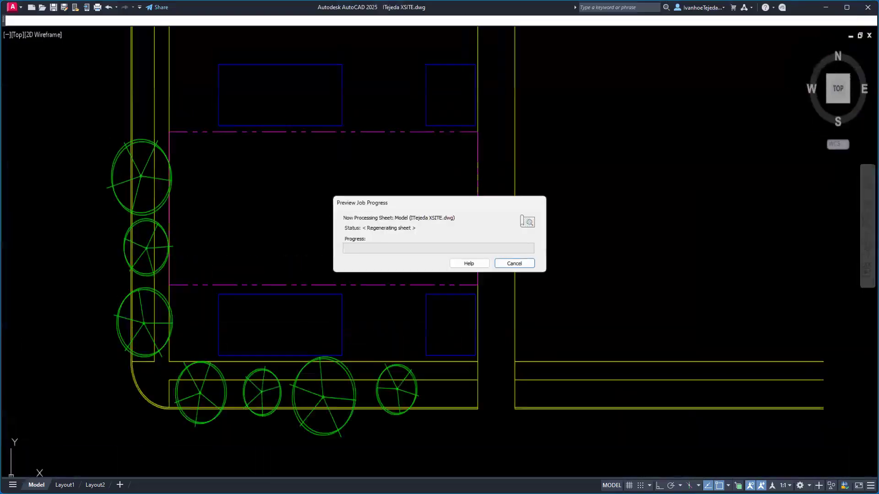
pyautogui.scroll(8, 260, 139)
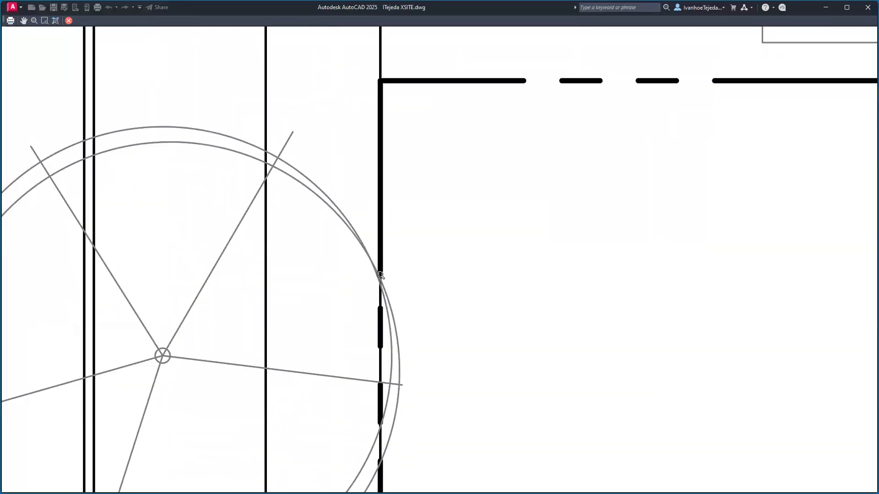
pyautogui.scroll(2, 364, 250)
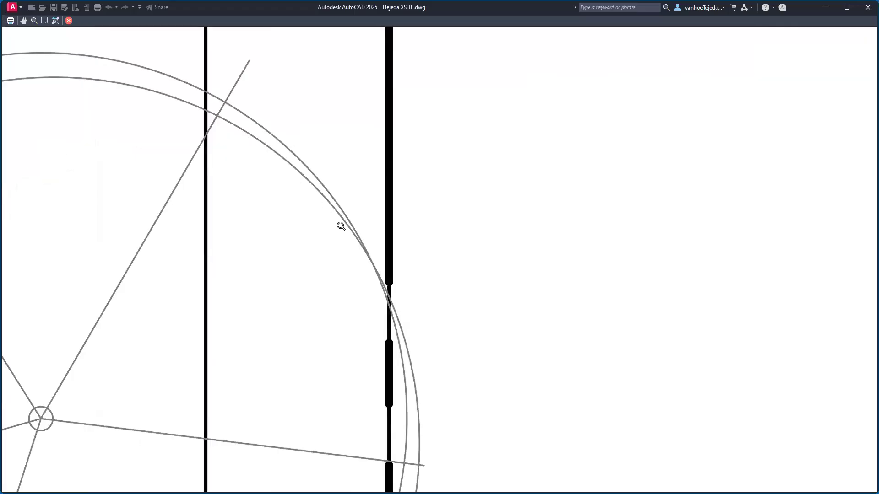
pyautogui.scroll(-6, 341, 226)
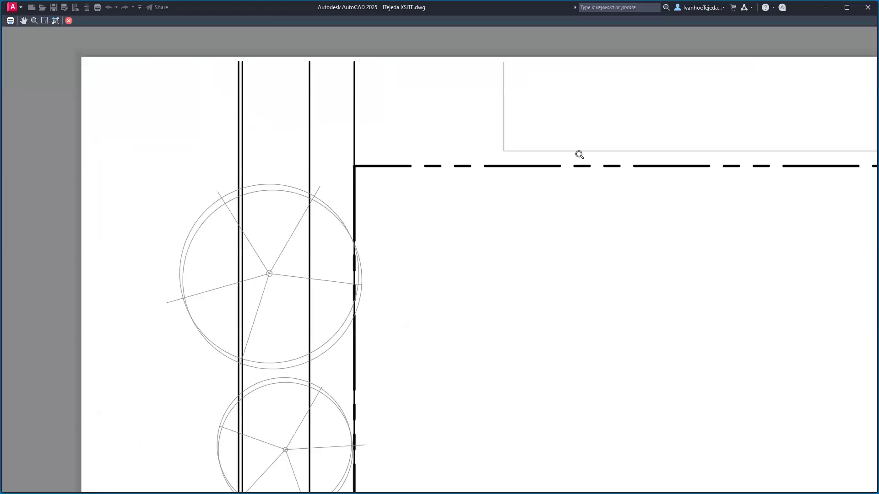
pyautogui.moveTo(554, 209); pyautogui.dragTo(522, 246, button='middle')
pyautogui.scroll(4, 479, 182)
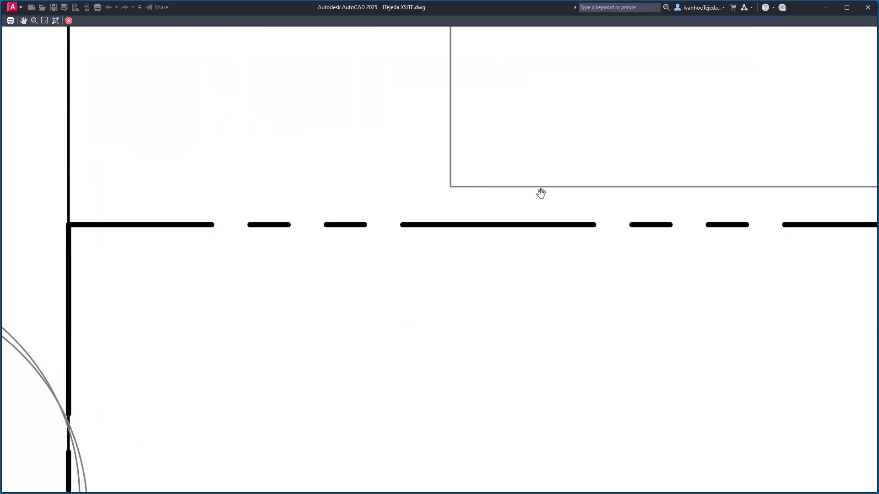
pyautogui.scroll(-5, 547, 189)
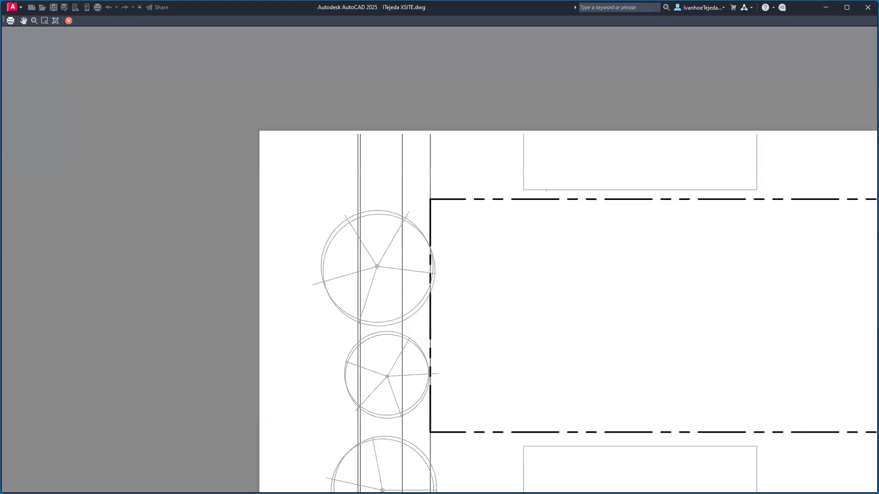
pyautogui.scroll(6, 365, 257)
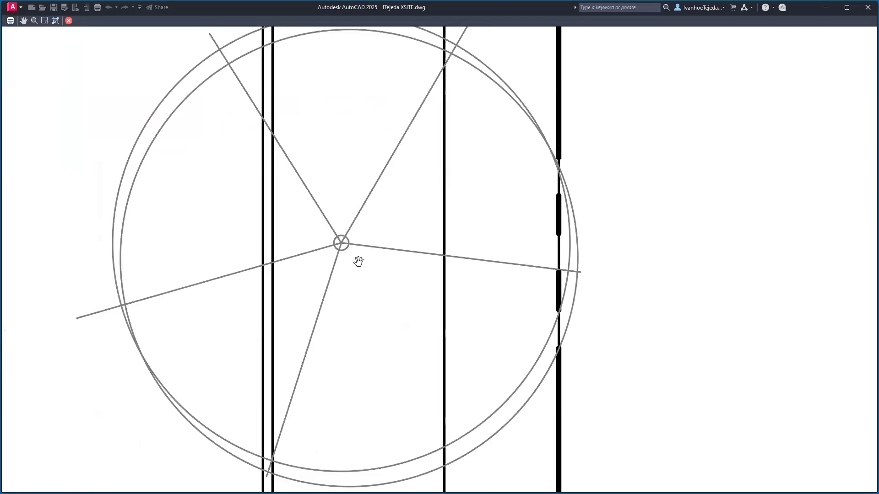
pyautogui.scroll(-6, 360, 261)
pyautogui.moveTo(614, 290)
pyautogui.mouseDown()
pyautogui.moveTo(407, 210)
pyautogui.moveTo(419, 214)
pyautogui.mouseUp()
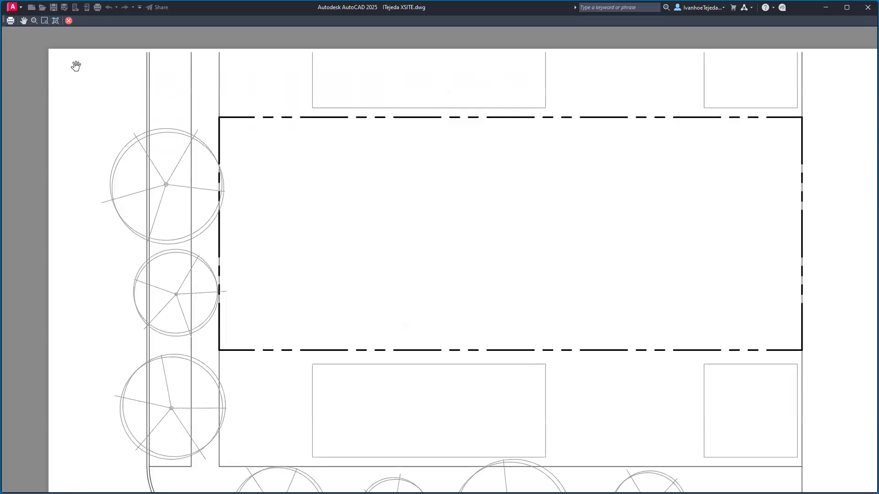
pyautogui.click(69, 21)
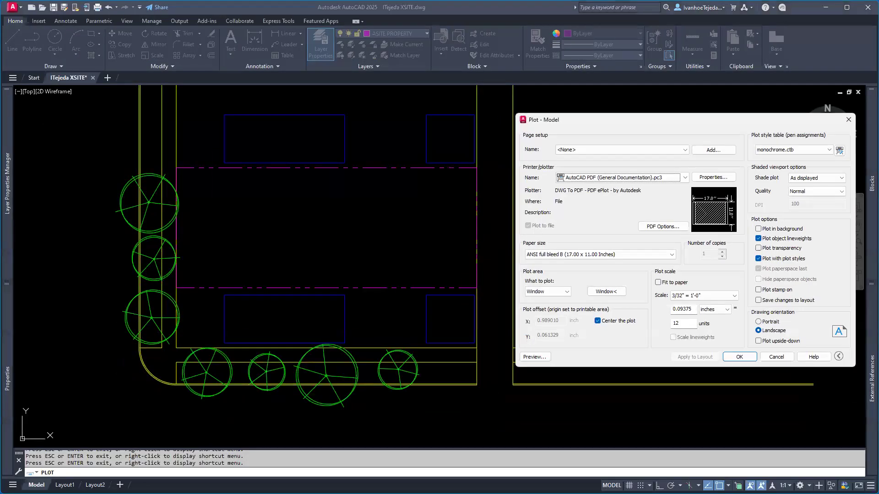
# In the monochrome.ctb plot style table, set Color 5's screening to 100 and save the table.
pyautogui.click(840, 150)
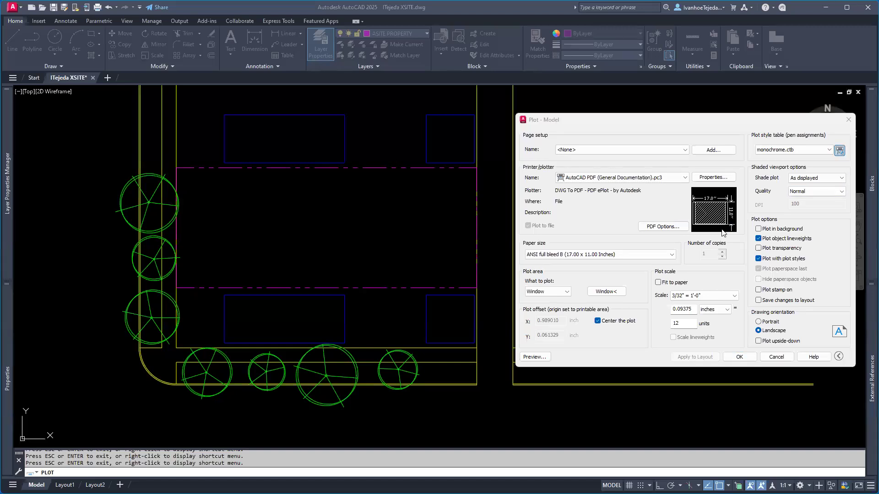
pyautogui.click(513, 184)
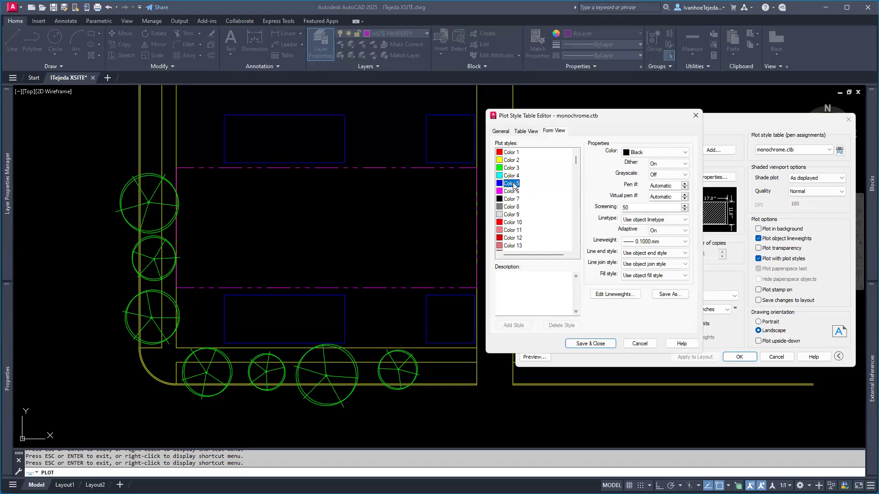
pyautogui.doubleClick(631, 208)
pyautogui.write('100')
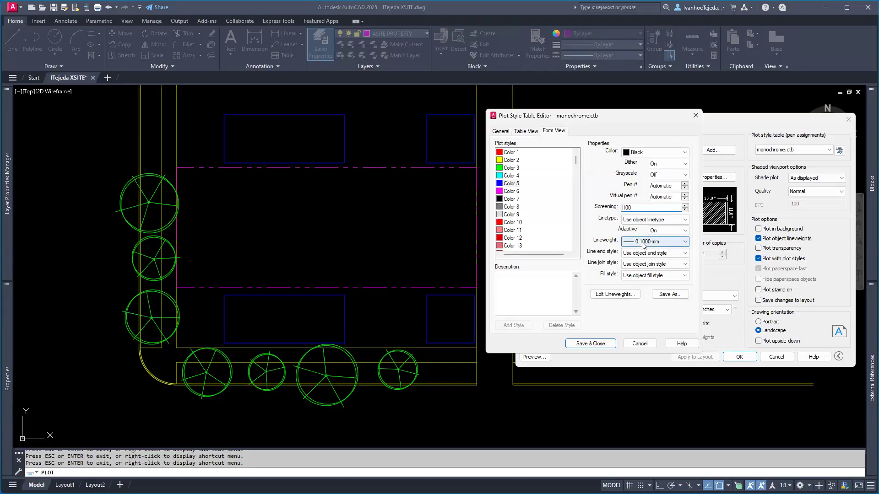
pyautogui.click(590, 343)
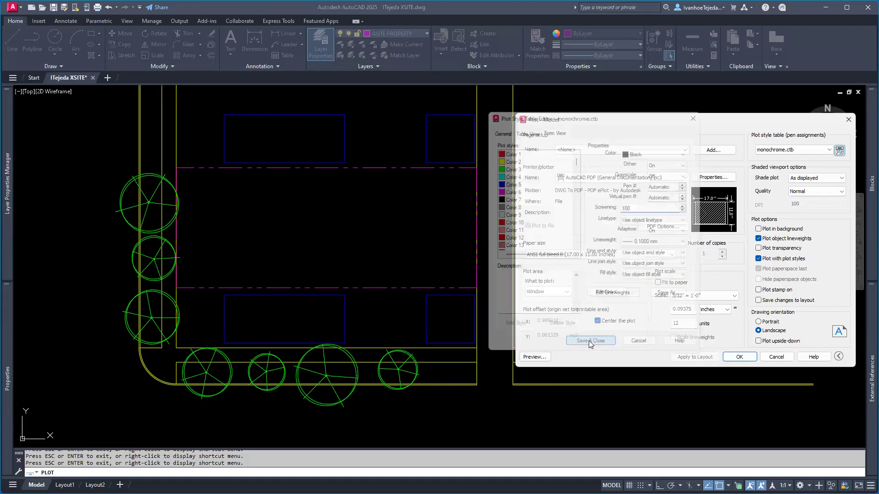
# Preview the plot again and compare the building outlines with the property boundary, street lines and trees across the sheet.
pyautogui.click(533, 357)
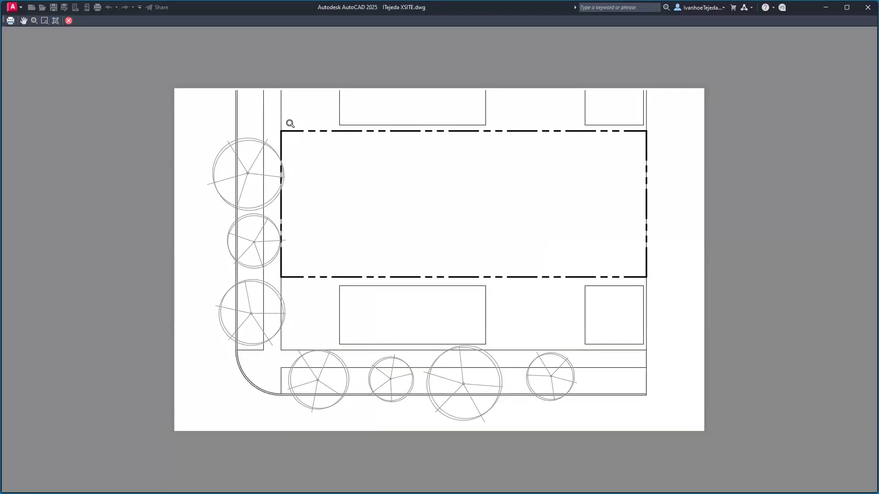
pyautogui.scroll(5, 286, 126)
pyautogui.scroll(2, 286, 123)
pyautogui.moveTo(389, 210); pyautogui.dragTo(492, 241, button='middle')
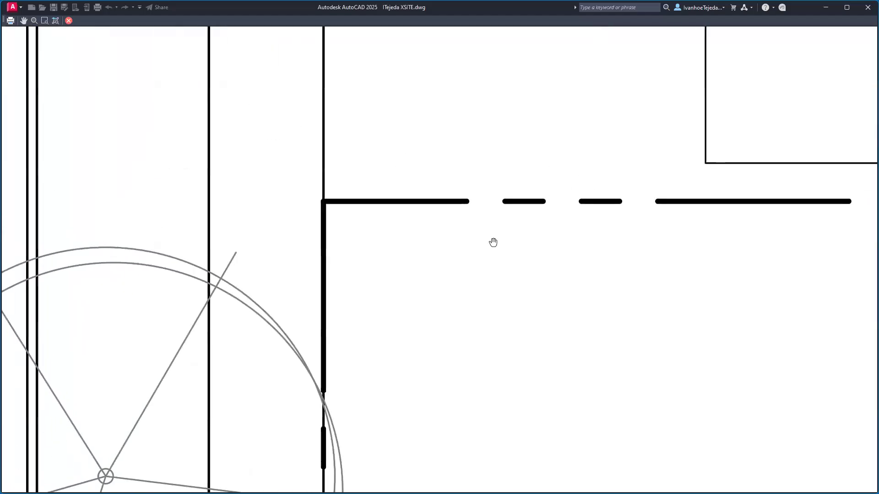
pyautogui.scroll(-2, 492, 243)
pyautogui.scroll(2, 473, 234)
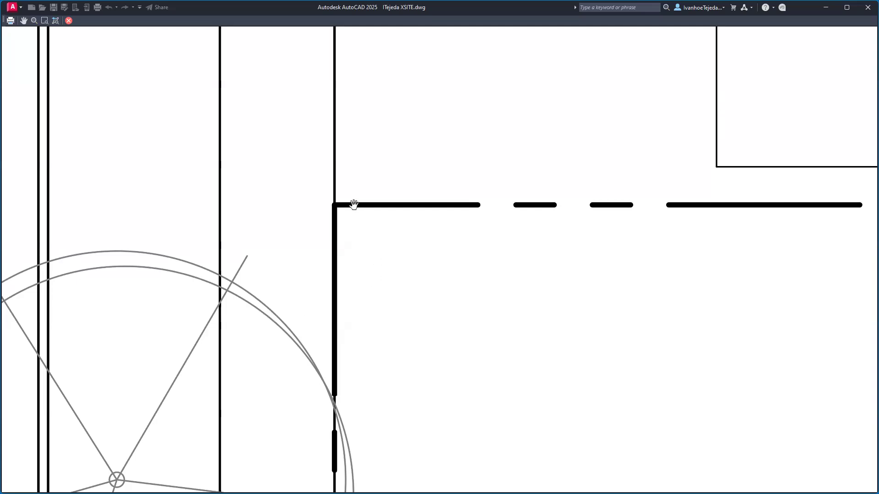
pyautogui.scroll(-2, 352, 203)
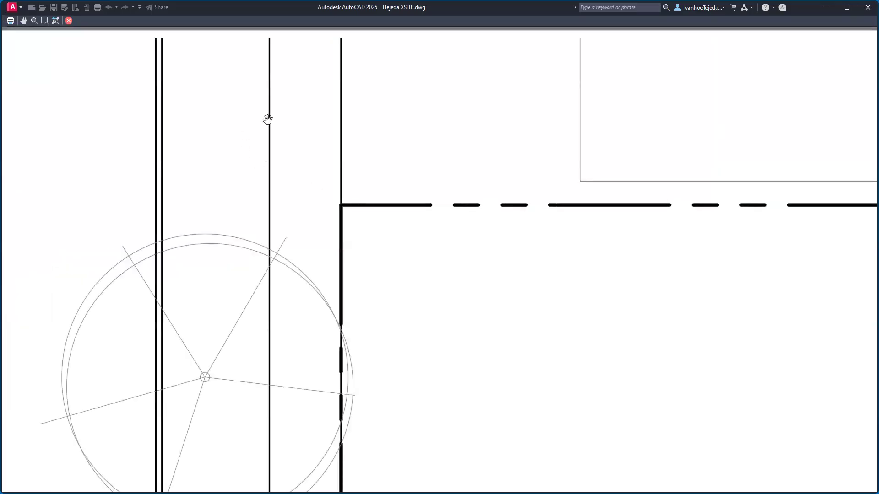
pyautogui.scroll(-6, 490, 263)
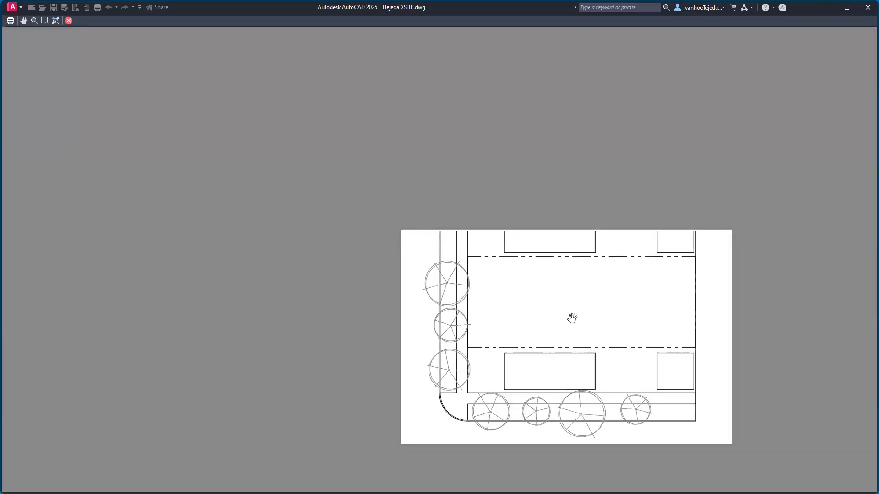
pyautogui.moveTo(570, 317); pyautogui.dragTo(497, 276)
pyautogui.scroll(4, 497, 276)
pyautogui.scroll(-2, 503, 281)
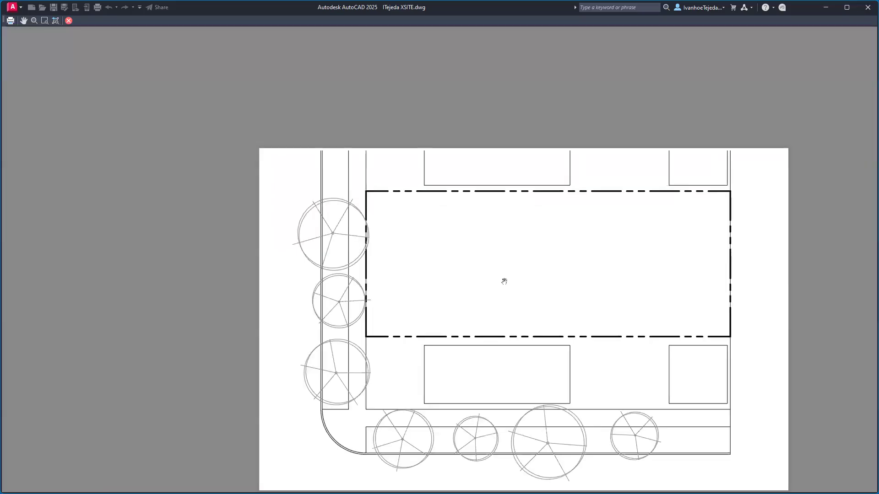
pyautogui.moveTo(369, 202); pyautogui.dragTo(276, 169)
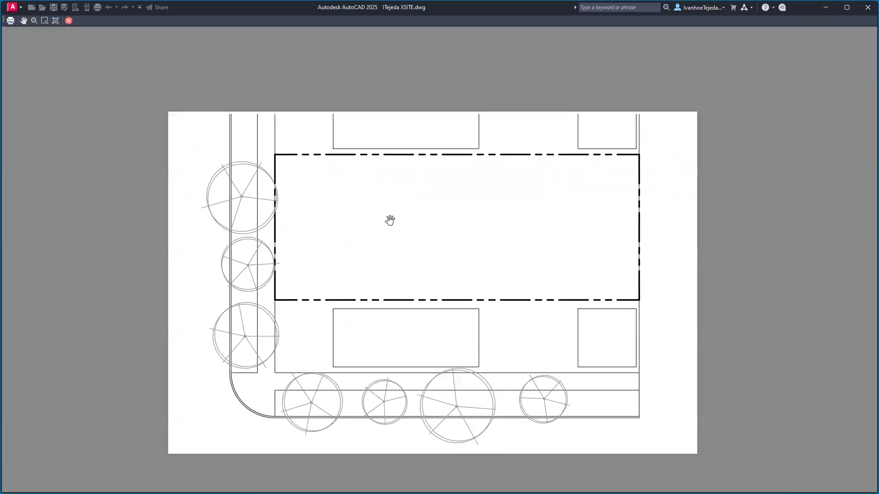
pyautogui.click(69, 21)
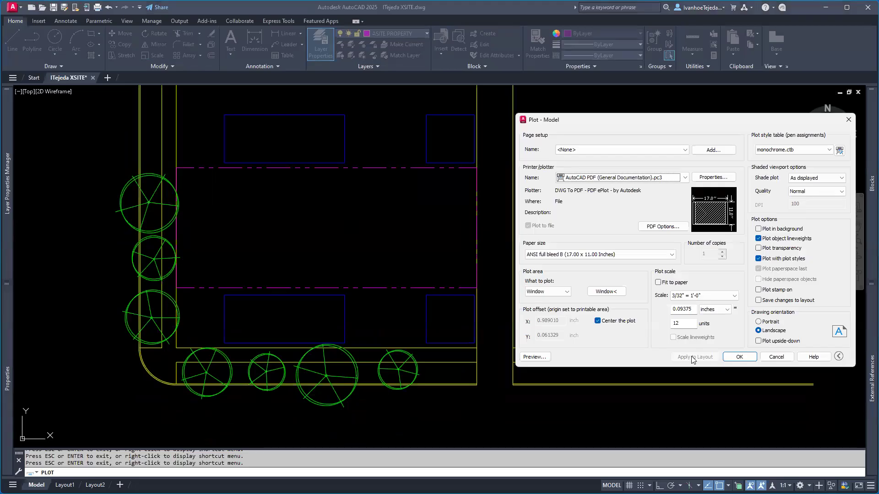
# Start the PDF plot and choose the Summer 2025 course folder under My Drive in Google Drive as its save location.
pyautogui.click(739, 357)
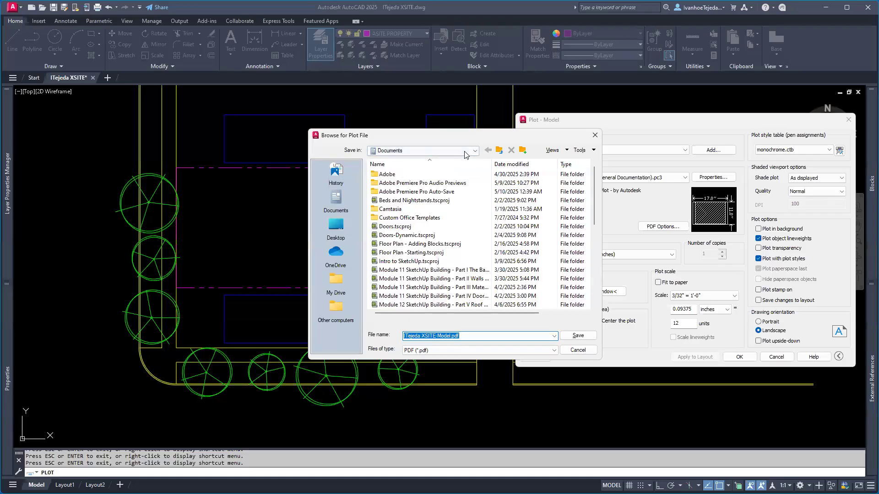
pyautogui.click(415, 153)
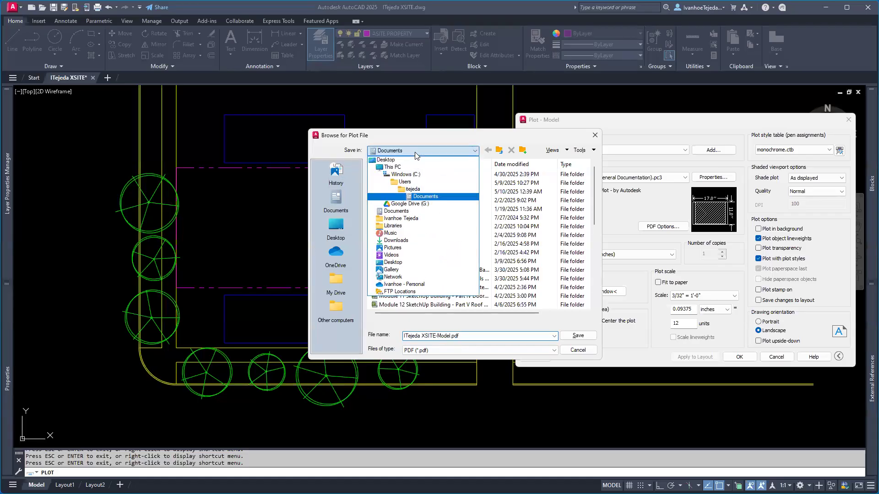
pyautogui.click(402, 204)
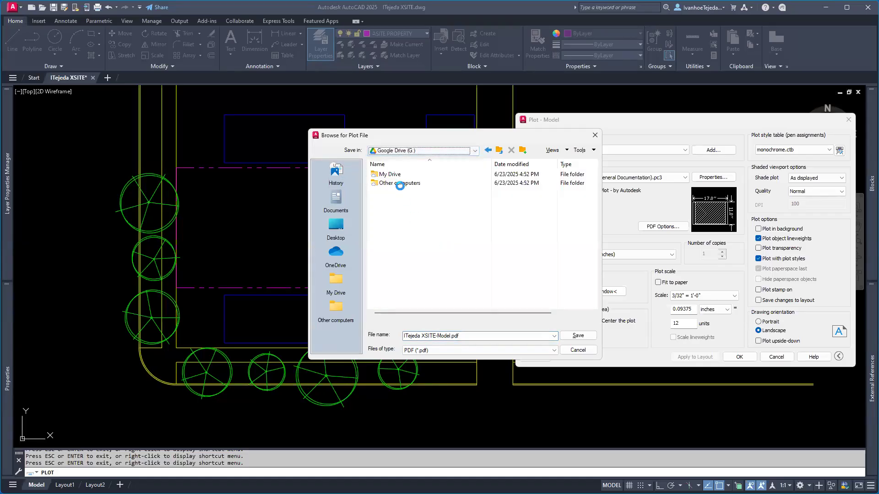
pyautogui.doubleClick(387, 175)
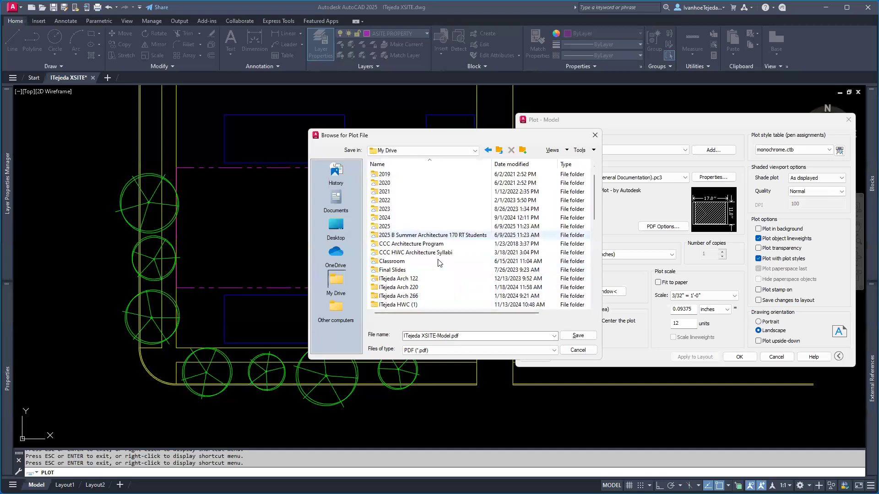
pyautogui.scroll(-1, 438, 263)
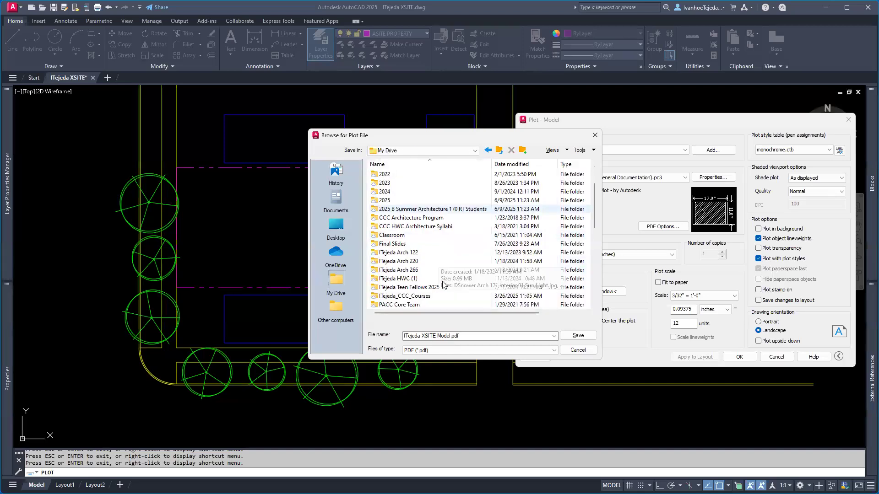
pyautogui.doubleClick(423, 295)
pyautogui.doubleClick(406, 175)
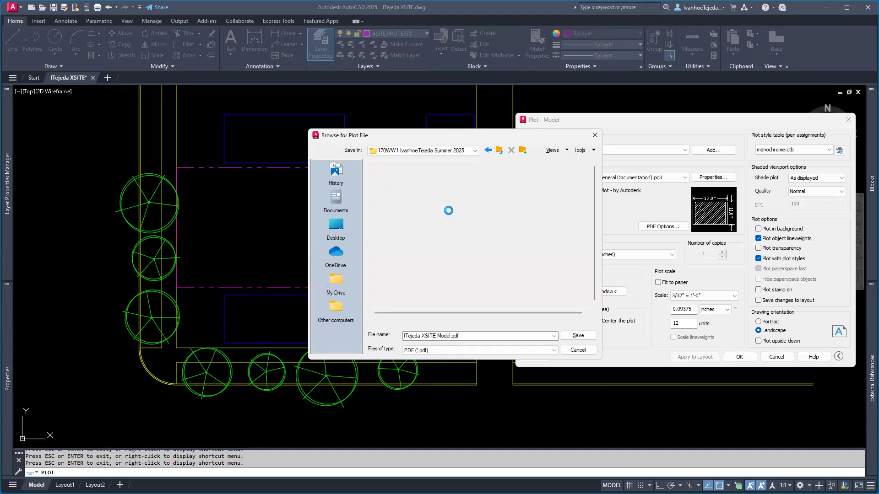
# Remove the "-Model" suffix from the XSITE plot's file name and save it as a PDF.
pyautogui.click(467, 336)
pyautogui.click(467, 336)
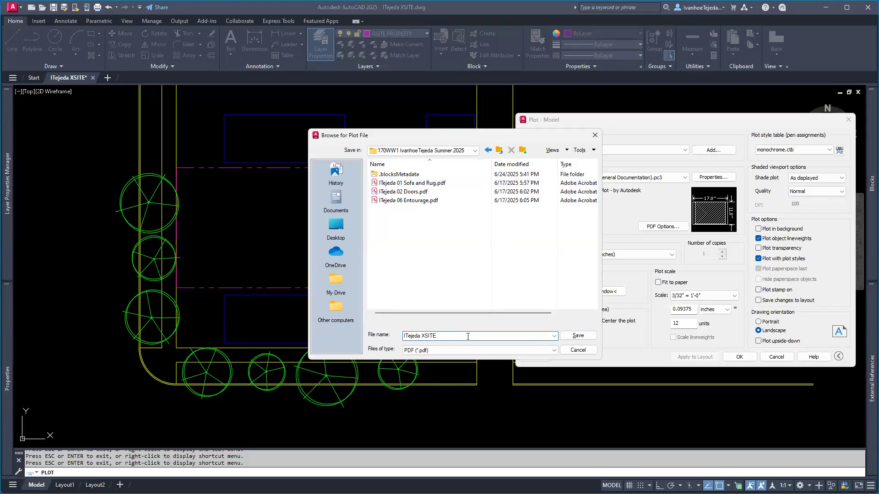
pyautogui.click(577, 336)
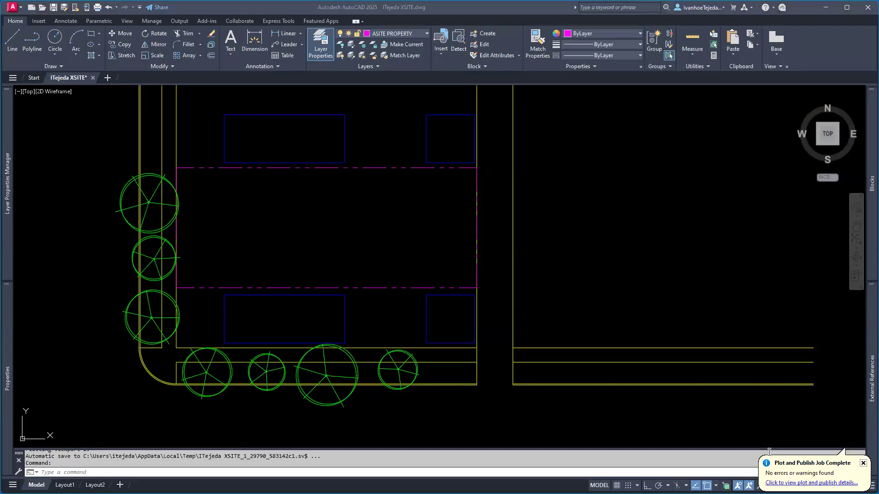
# Review the overall sheet of the plotted site plan PDF in the browser at 75% zoom.
pyautogui.moveTo(867, 462)
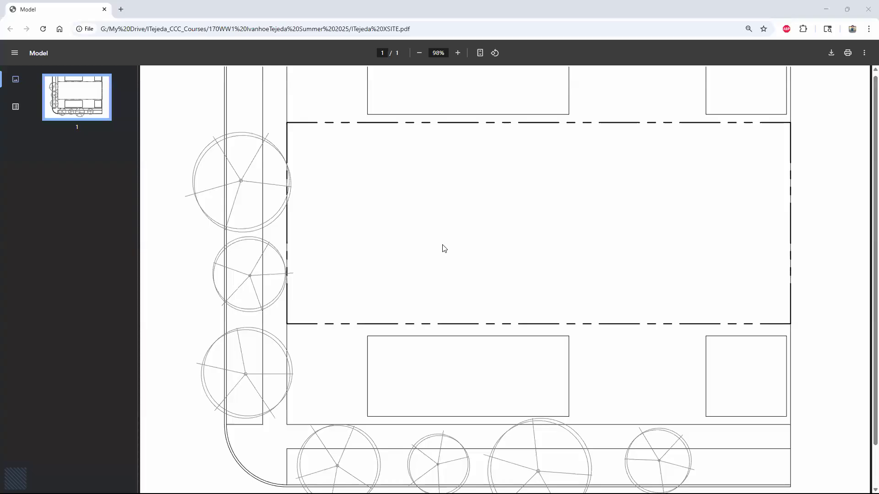
pyautogui.click(420, 54)
pyautogui.click(419, 54)
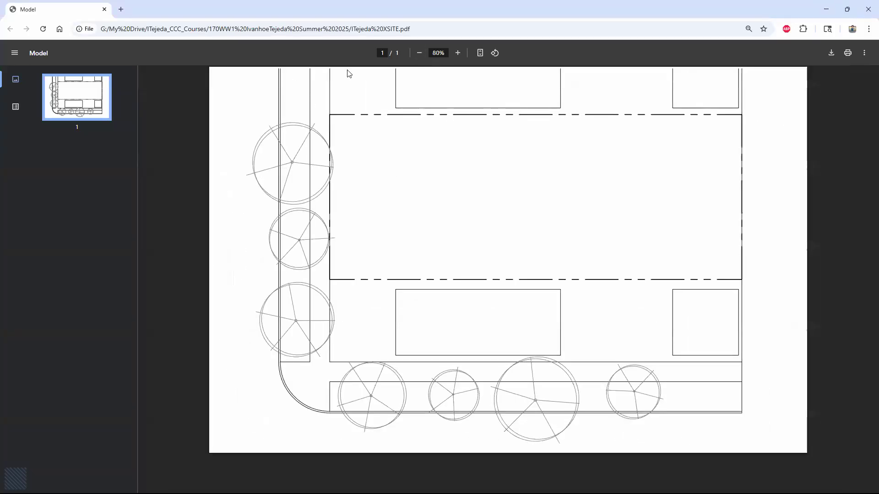
pyautogui.click(419, 53)
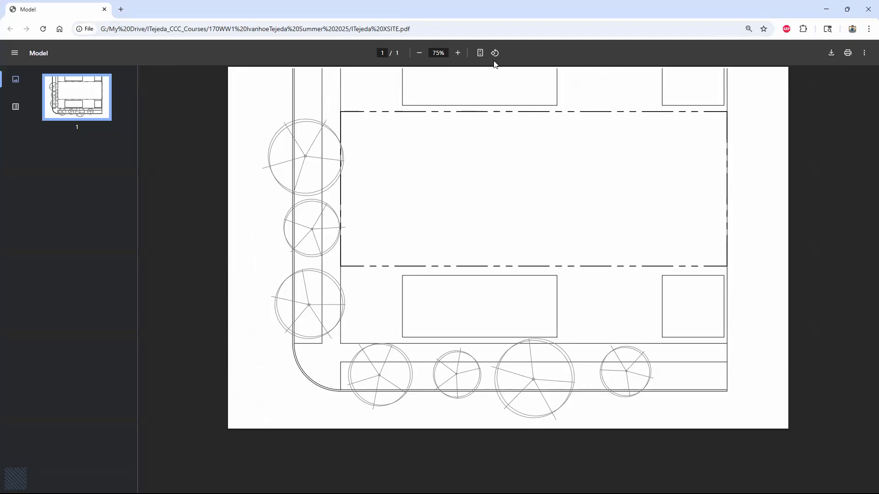
# Inspect the PDF's property boundary, street lines and trees up close at 200%, and return to 100% zoom.
pyautogui.click(458, 53)
pyautogui.click(458, 53)
pyautogui.click(457, 53)
pyautogui.click(457, 53)
pyautogui.click(458, 53)
pyautogui.click(458, 53)
pyautogui.click(458, 53)
pyautogui.click(458, 53)
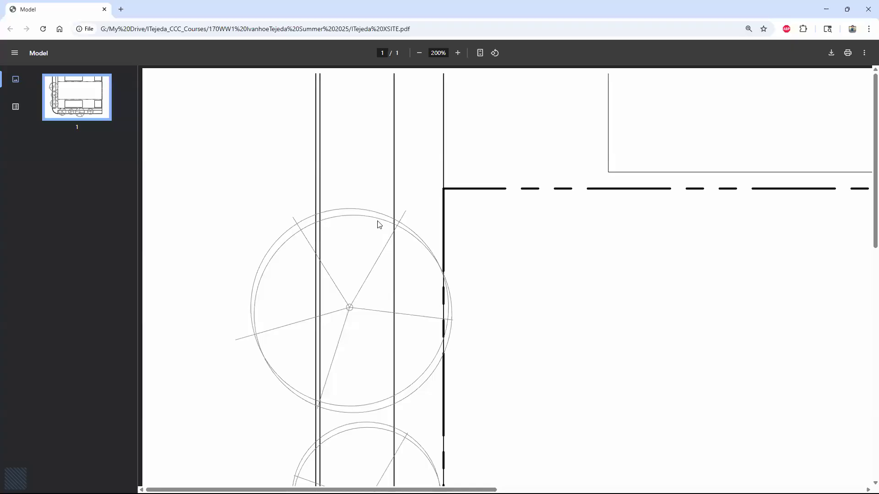
pyautogui.click(419, 53)
pyautogui.click(418, 53)
pyautogui.click(419, 54)
pyautogui.click(419, 53)
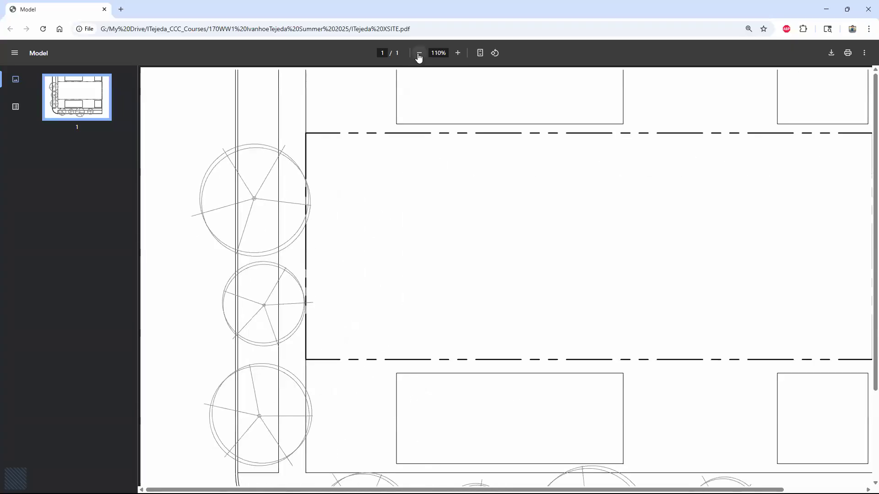
pyautogui.click(418, 53)
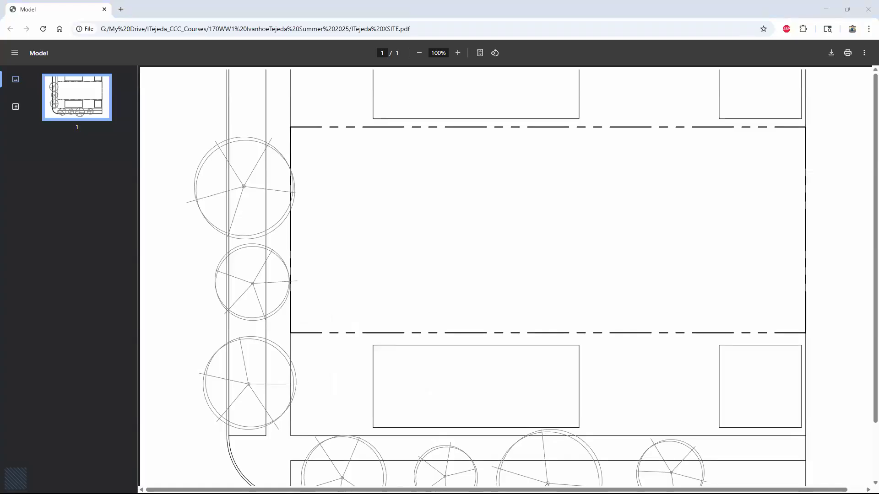
# Switch from the PDF back to the XSITE drawing in AutoCAD and review the monochrome.ctb plot style table's color properties without changing the plot setup.
pyautogui.click(497, 230)
pyautogui.click(826, 9)
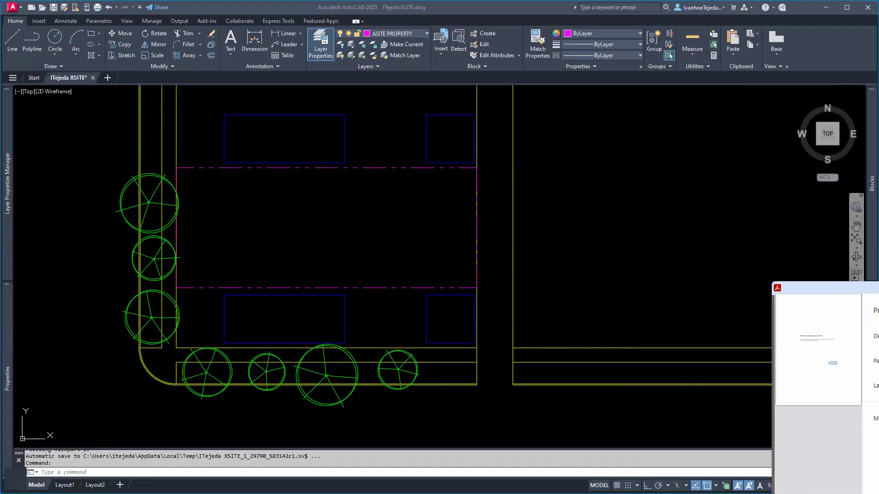
pyautogui.click(360, 225)
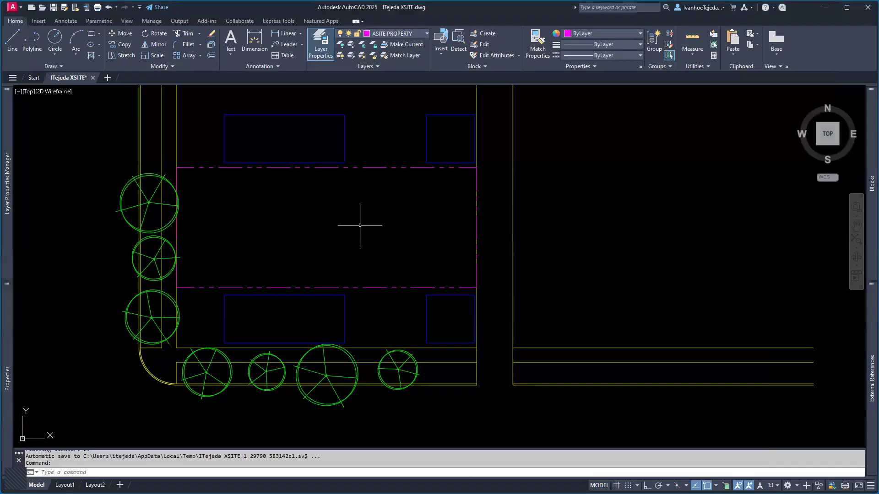
pyautogui.hotkey('ctrl', 'p')
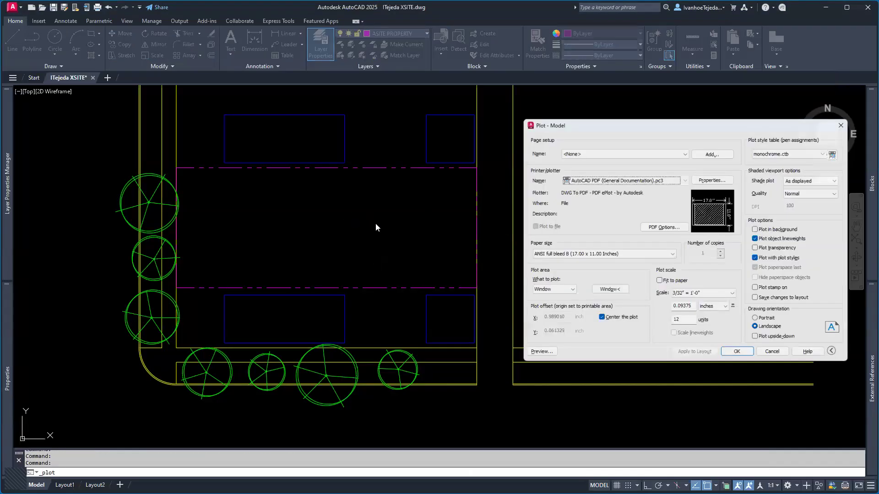
pyautogui.moveTo(691, 121); pyautogui.dragTo(569, 115)
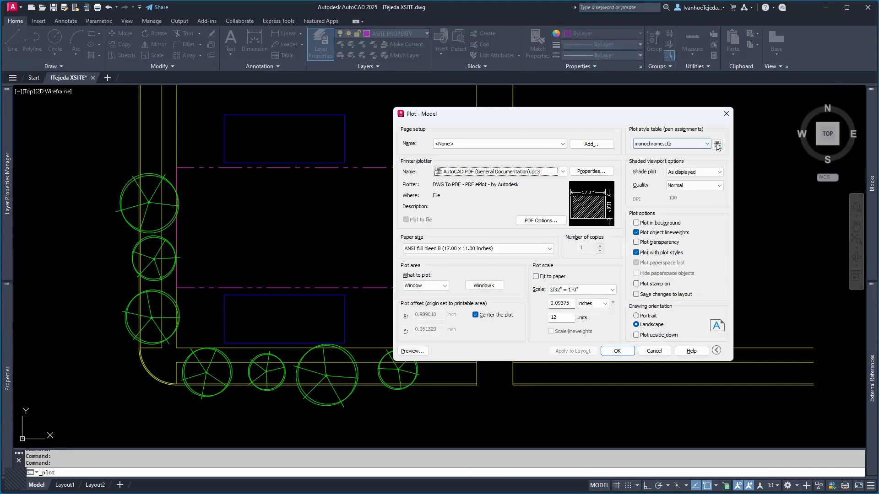
pyautogui.click(717, 144)
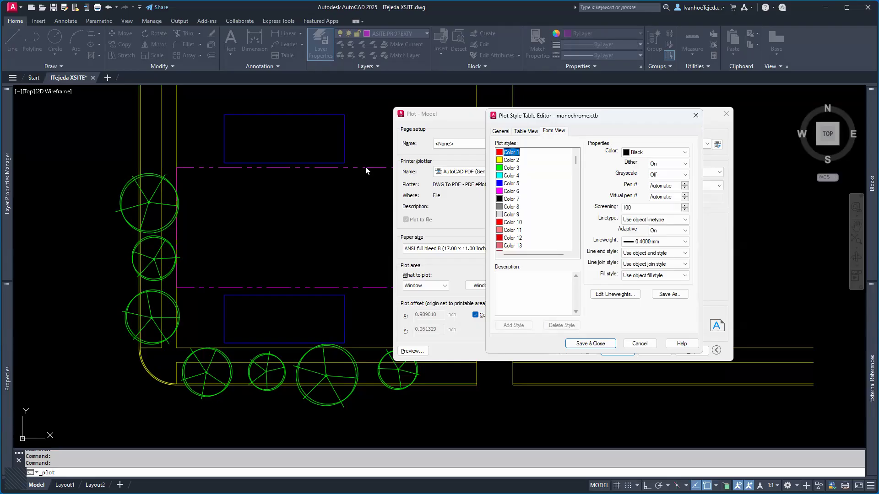
pyautogui.click(695, 116)
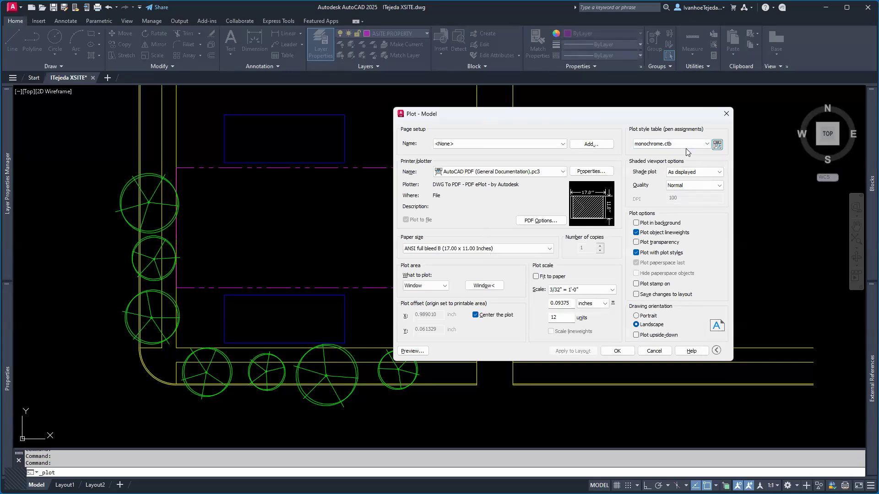
pyautogui.click(726, 115)
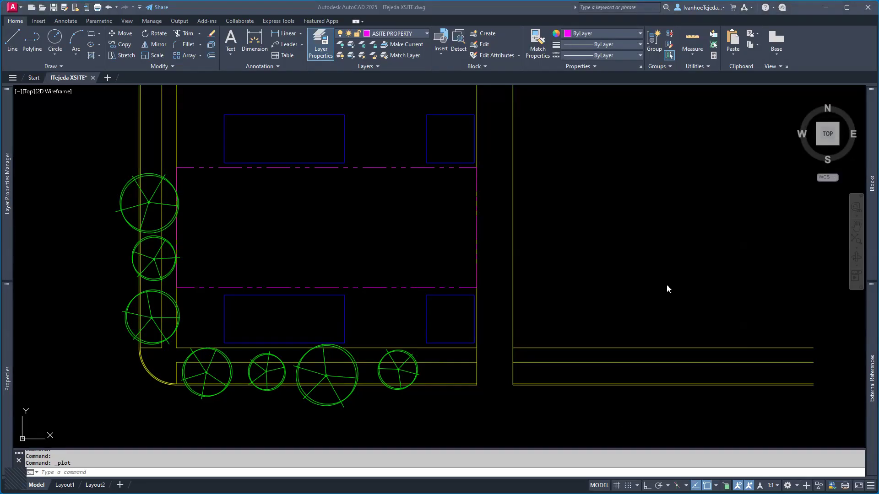
# Switch to the browser, examine the pen widths on the Koh-I-Noor Rapidograph point size chart up close, and return to the AutoCAD drawing.
pyautogui.hotkey('alt', 'Tab')
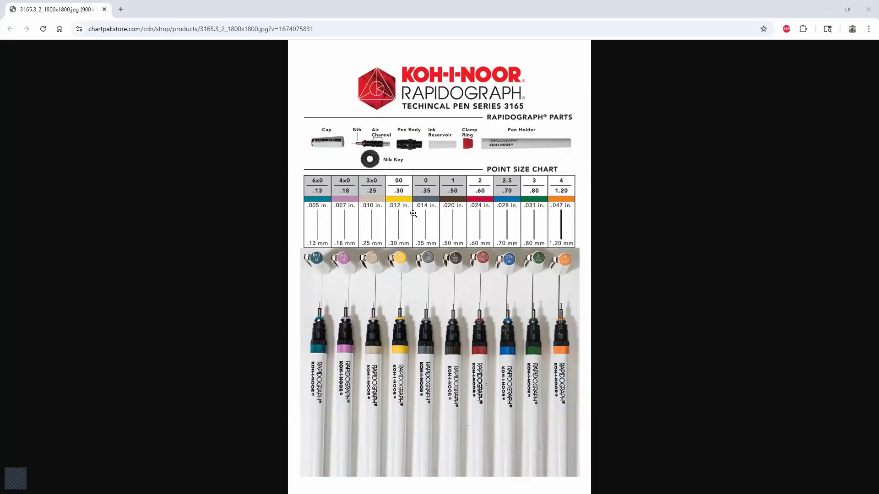
pyautogui.click(432, 231)
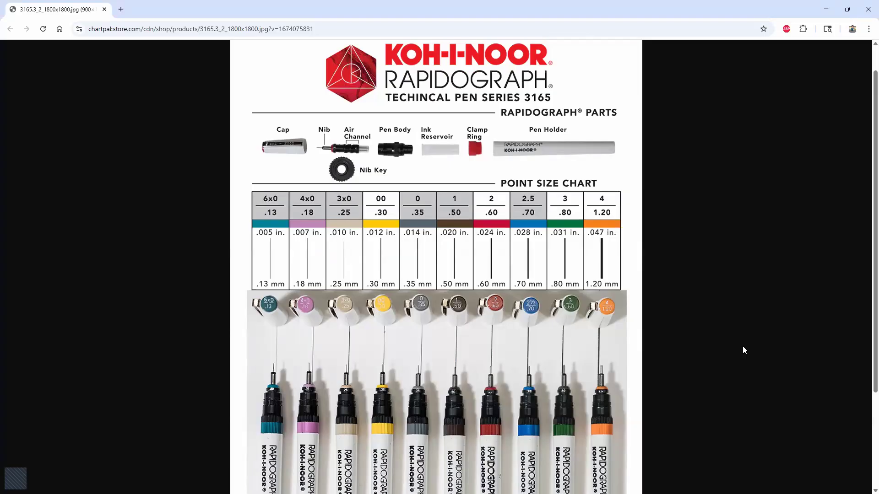
pyautogui.scroll(-1, 748, 331)
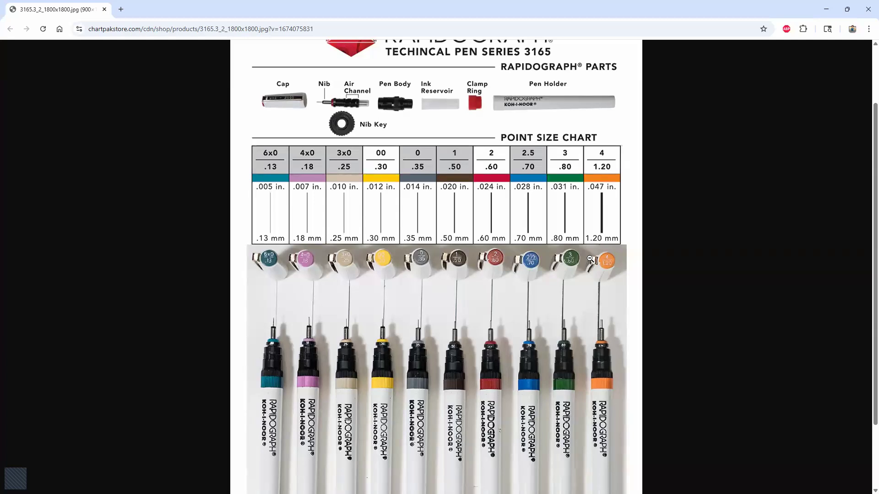
pyautogui.click(826, 9)
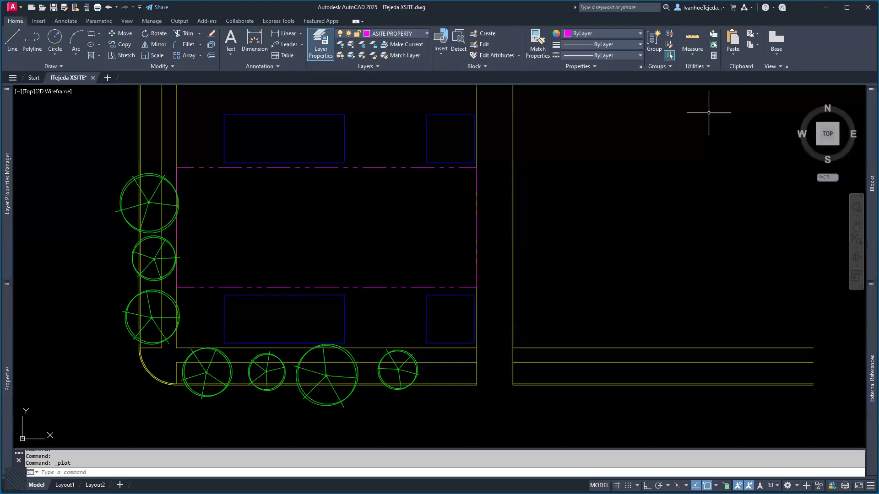